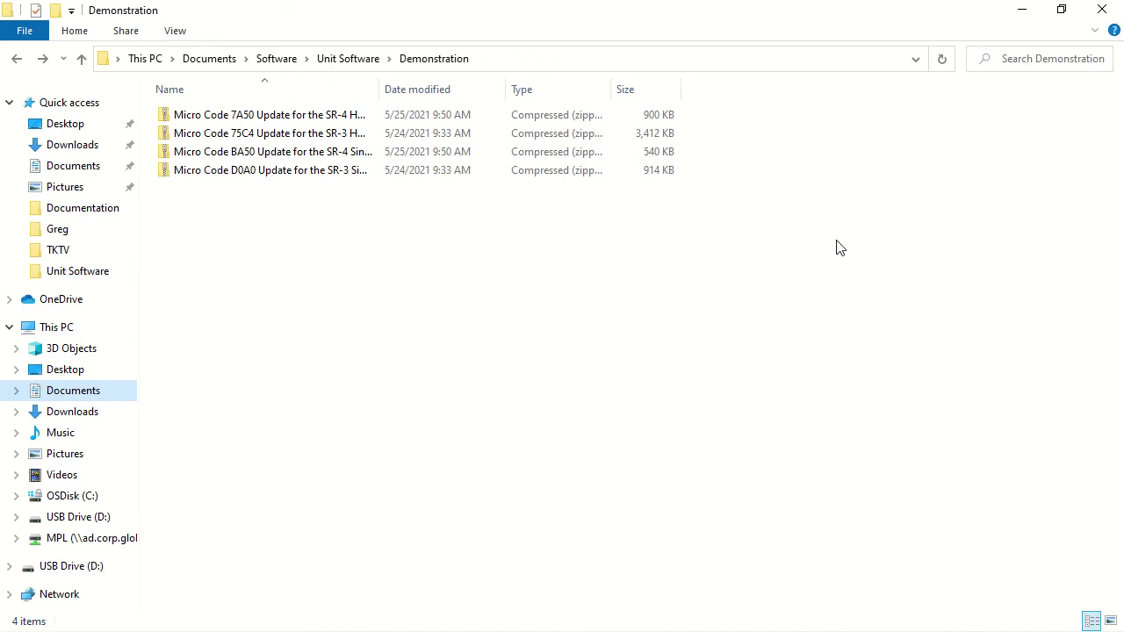
Extract the Micro Code 7A50 Update for the SR-4 HMI Control Panel archive to its default folder and close the extracted folder's window
{"action": "left_click", "coordinate": [242, 117]}
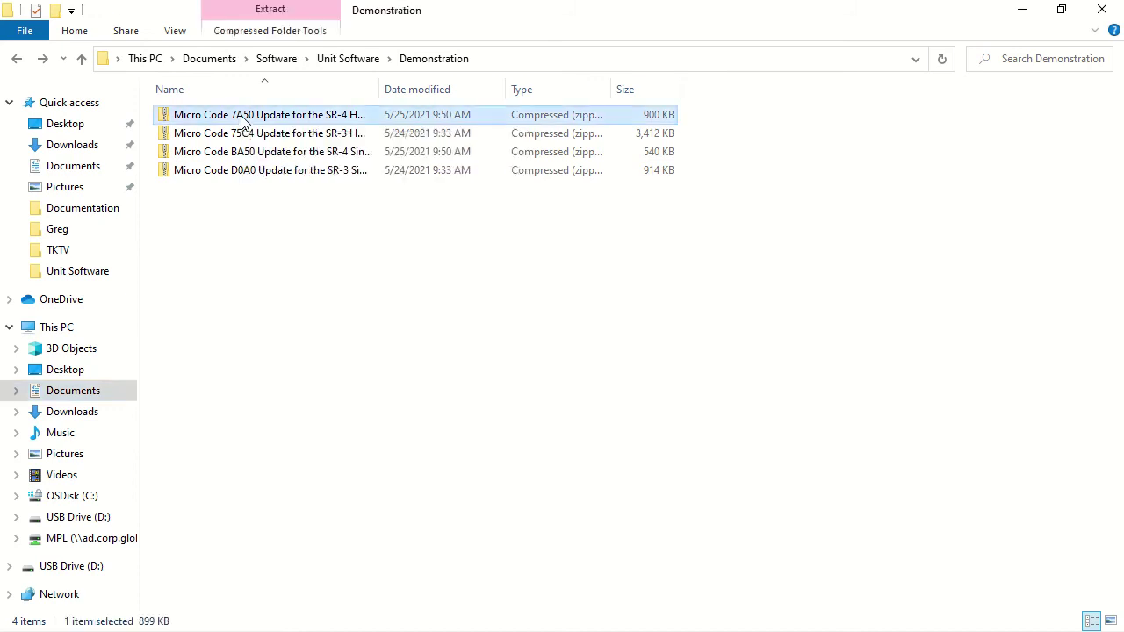
{"action": "right_click", "coordinate": [240, 117]}
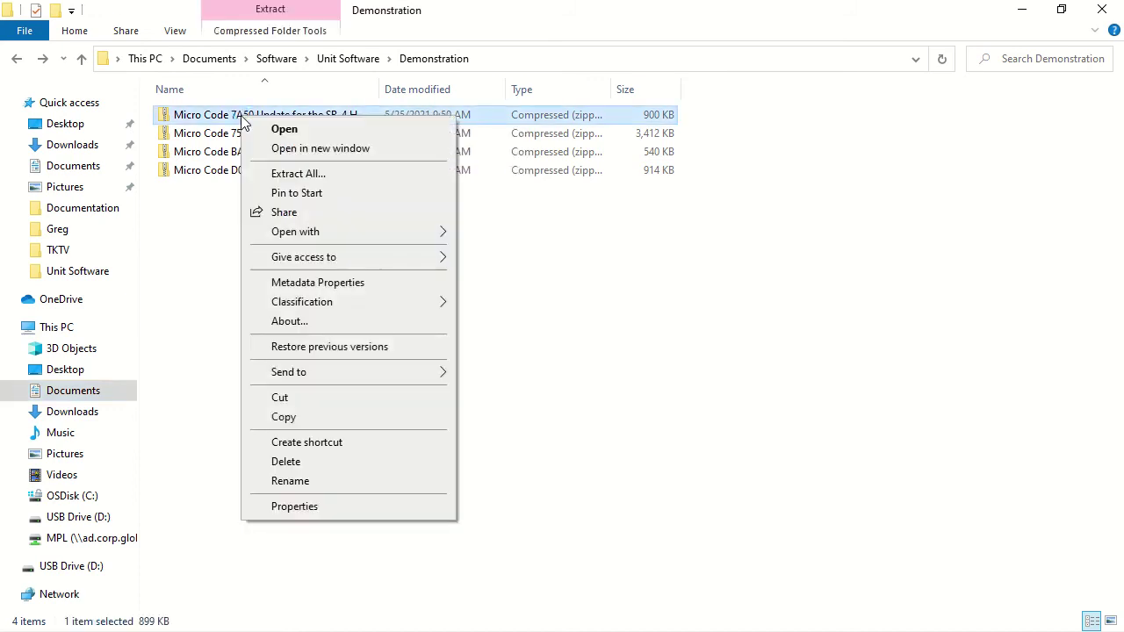
{"action": "left_click", "coordinate": [297, 175]}
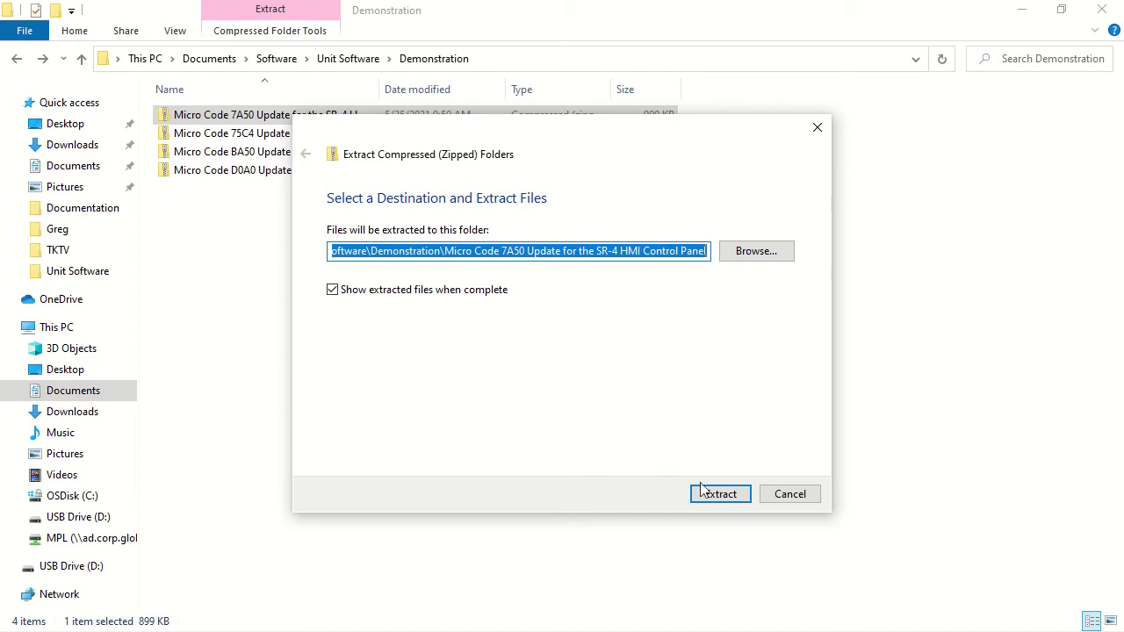
{"action": "left_click", "coordinate": [728, 496]}
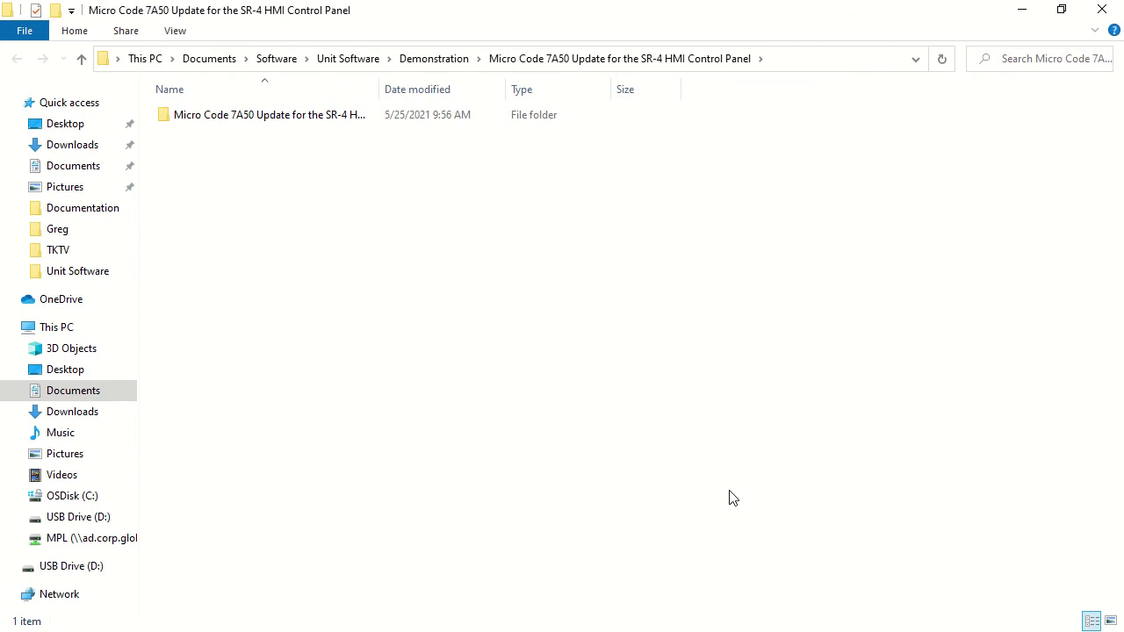
{"action": "left_click", "coordinate": [1103, 10]}
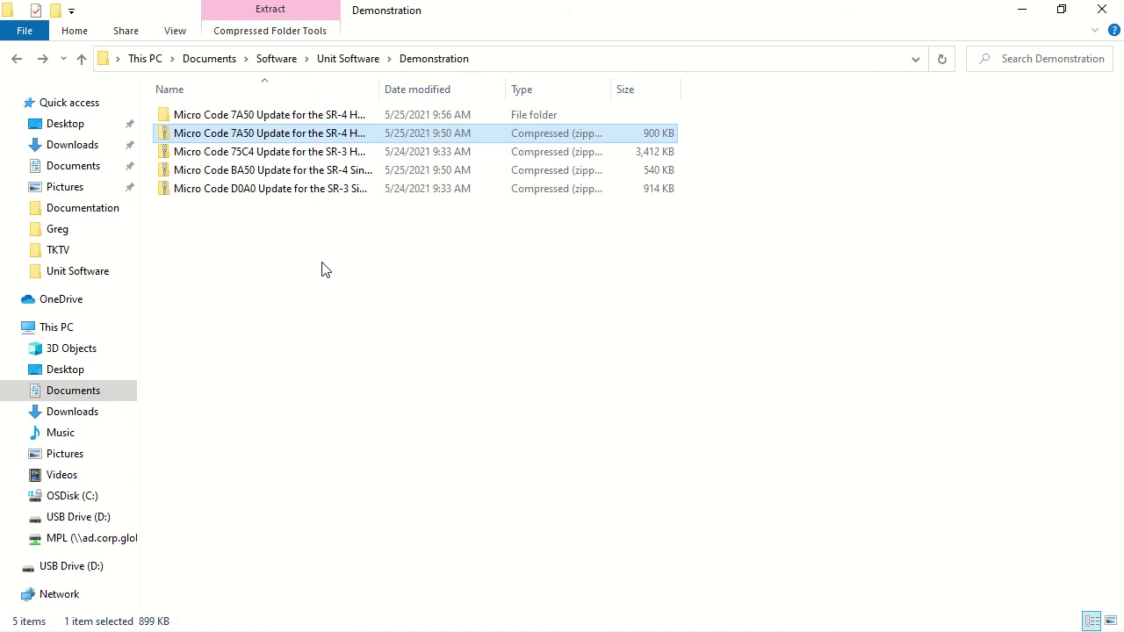
Extract the Micro Code BA50 Update for the SR-4 Single Temp Base Controller archive to its default folder and close the resulting window
{"action": "right_click", "coordinate": [245, 176]}
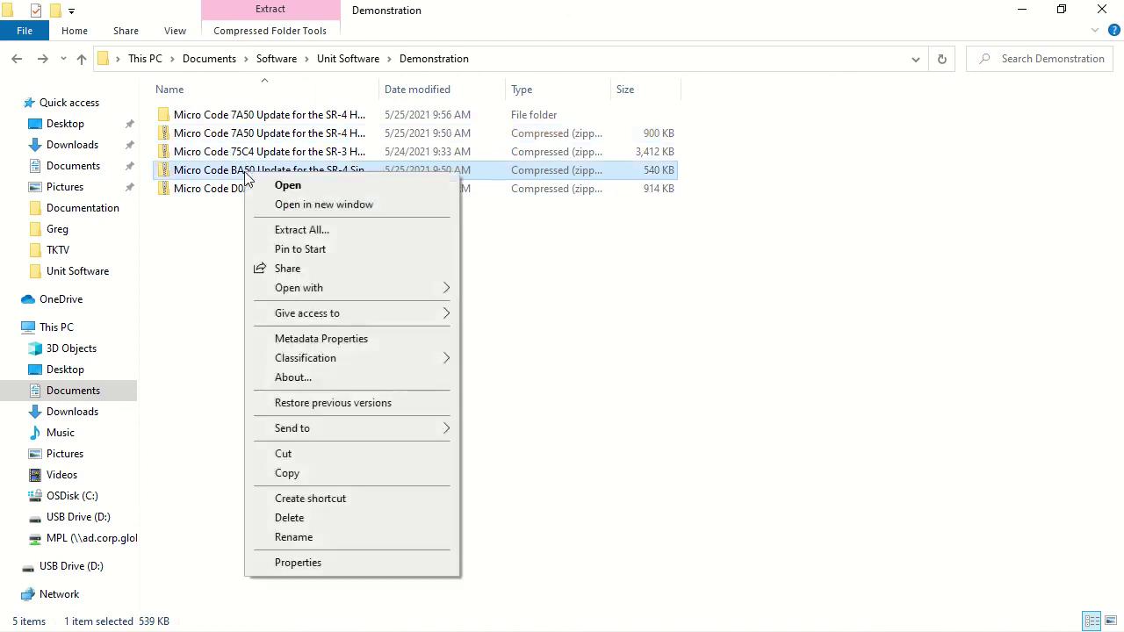
{"action": "left_click", "coordinate": [303, 231]}
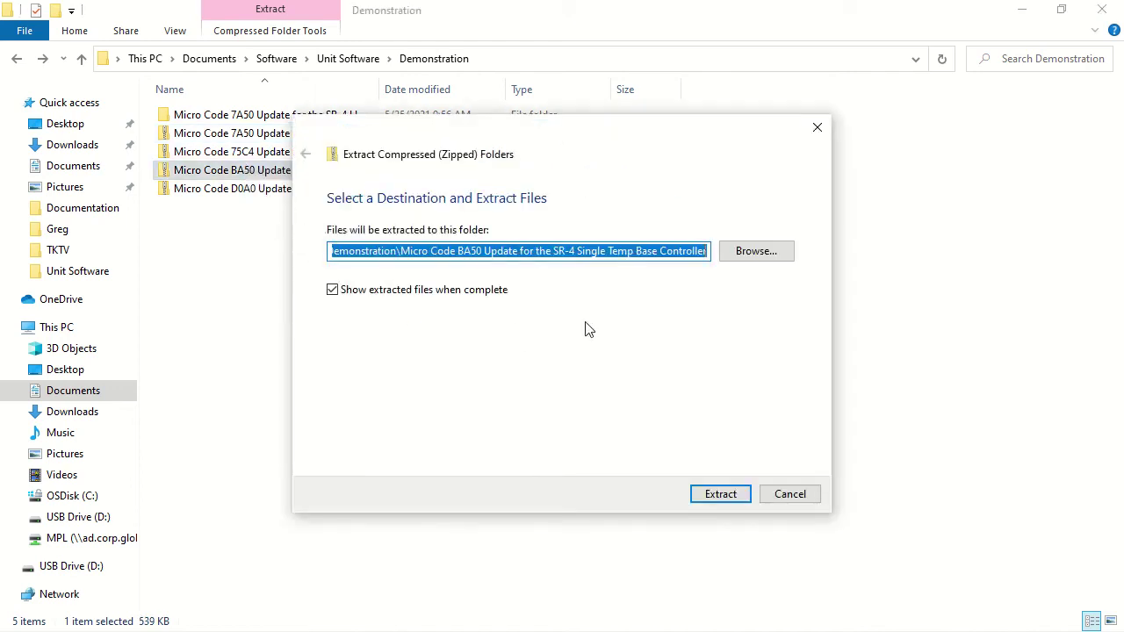
{"action": "left_click", "coordinate": [730, 497]}
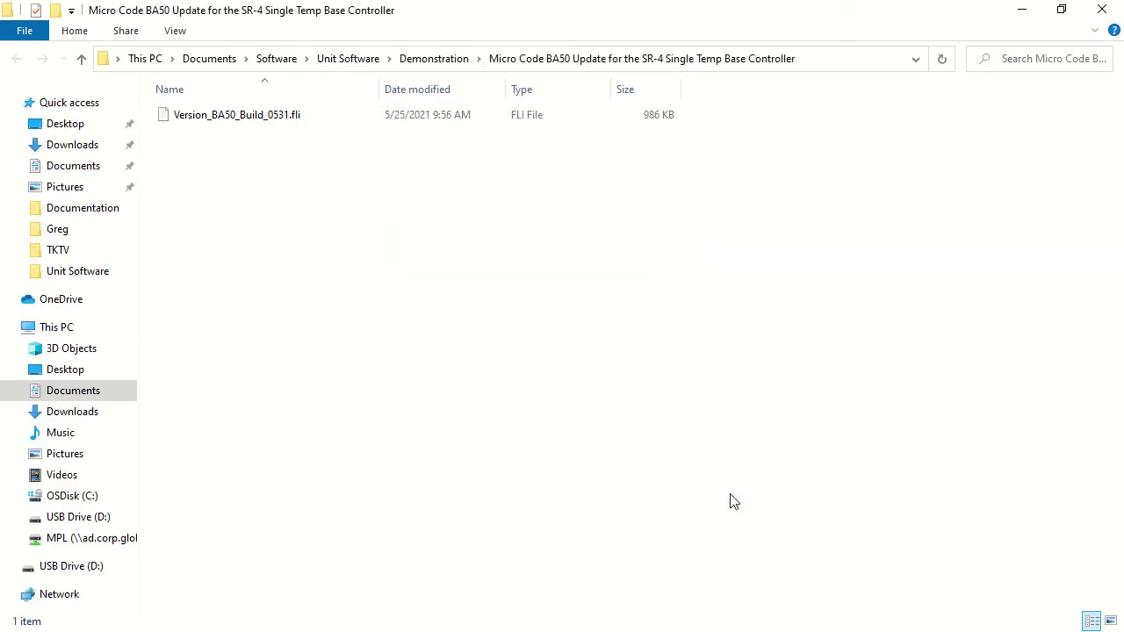
{"action": "left_click", "coordinate": [1102, 9]}
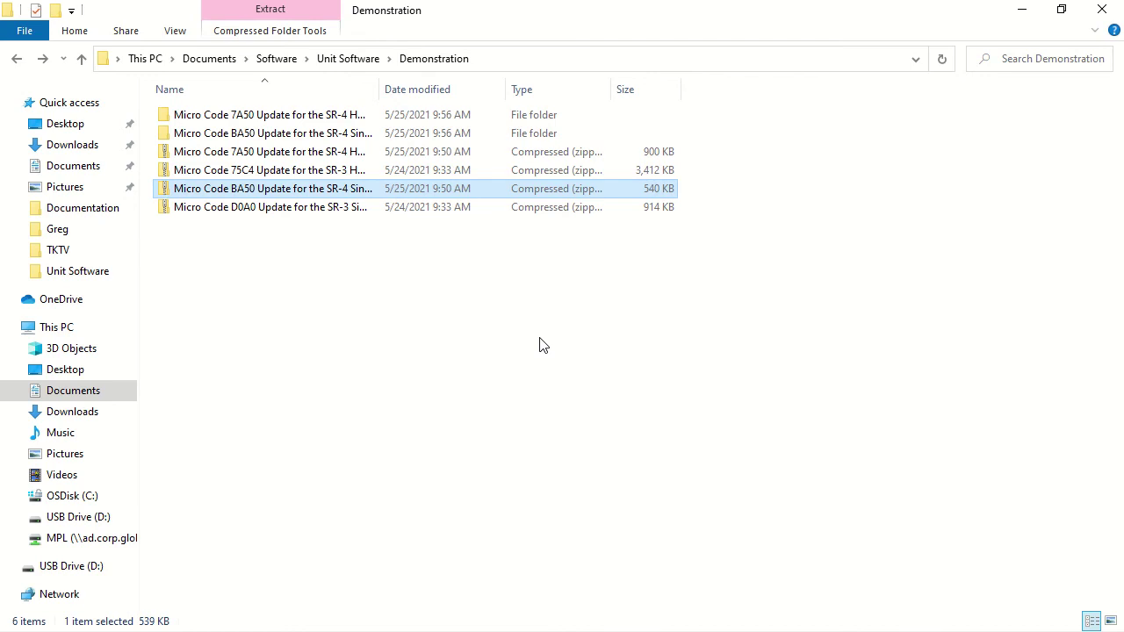
Copy version7A50_Build0158.fli from the nested folder inside the extracted Micro Code 7A50 Update folder
{"action": "double_click", "coordinate": [245, 120]}
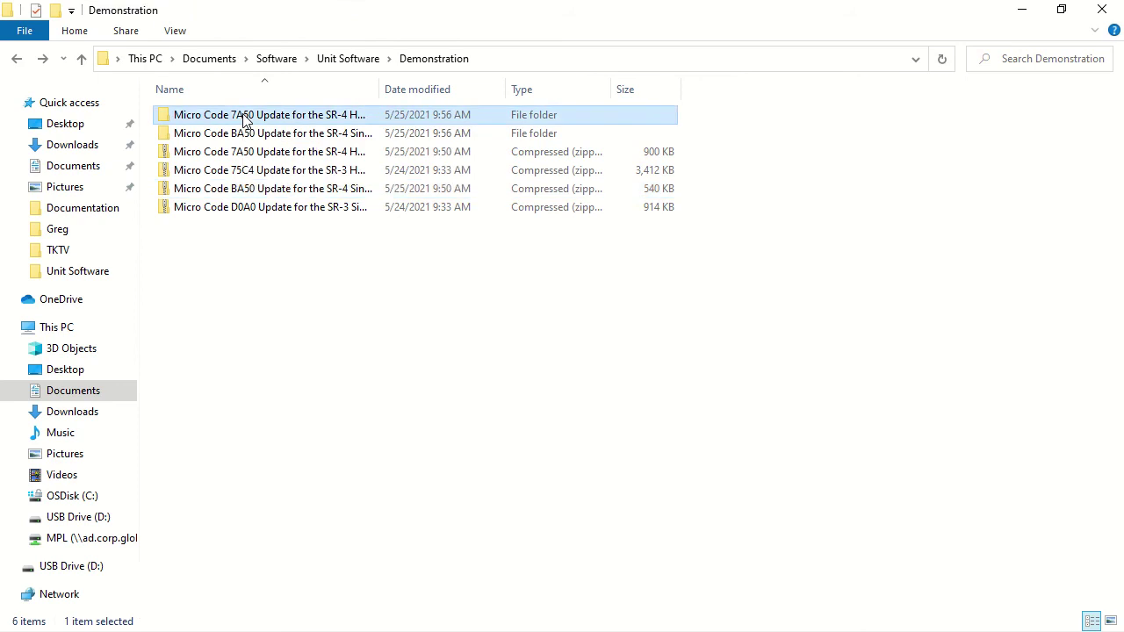
{"action": "double_click", "coordinate": [245, 117]}
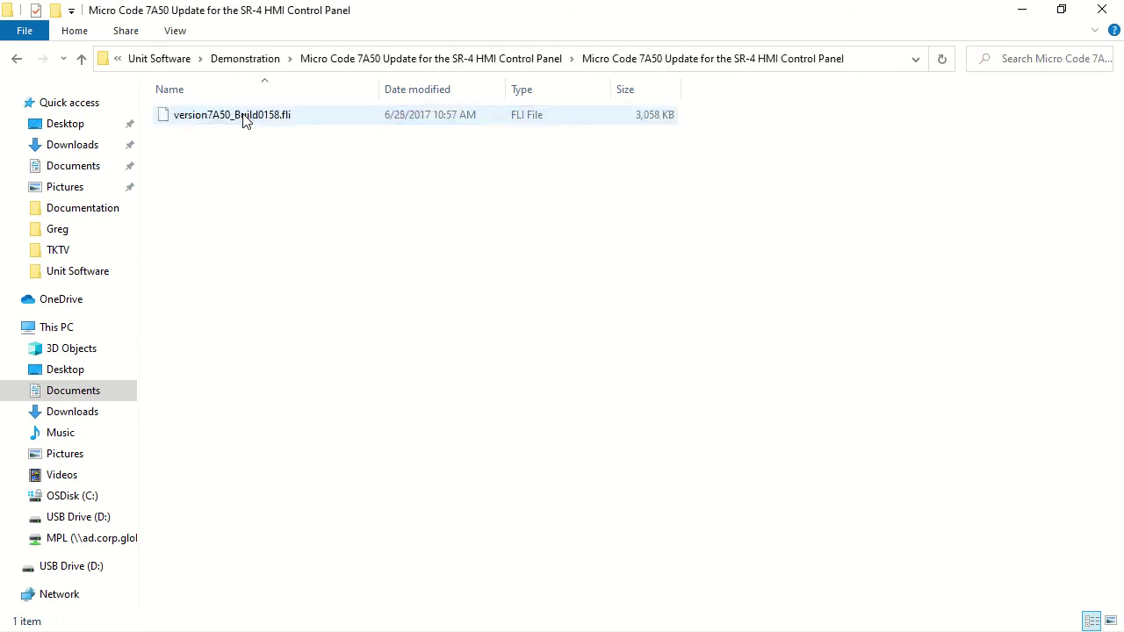
{"action": "right_click", "coordinate": [245, 121]}
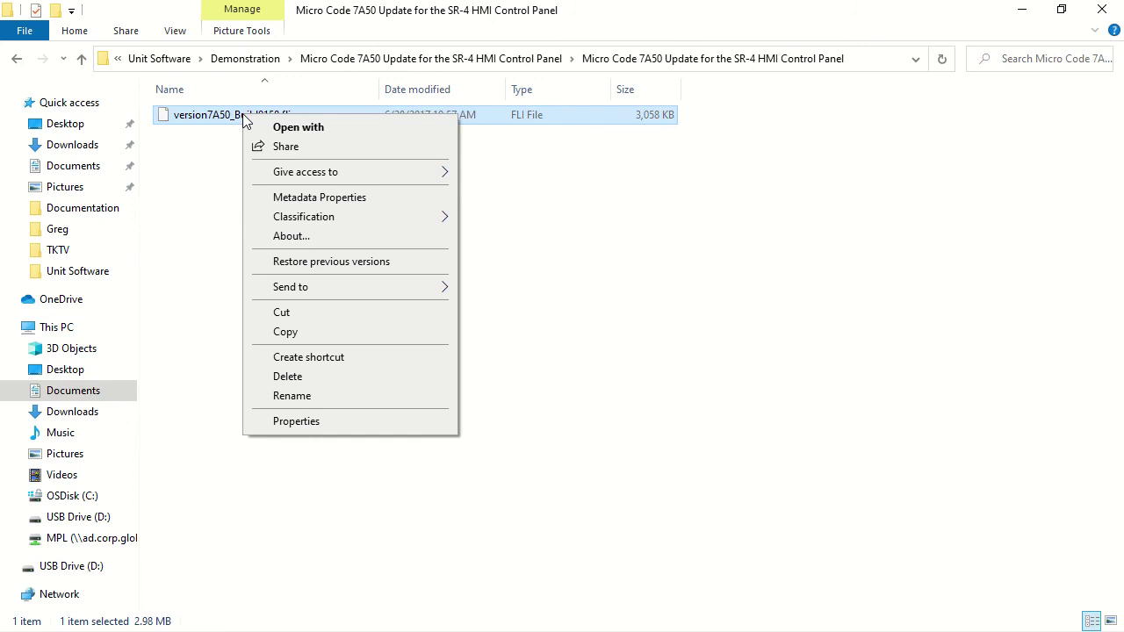
{"action": "left_click", "coordinate": [332, 339]}
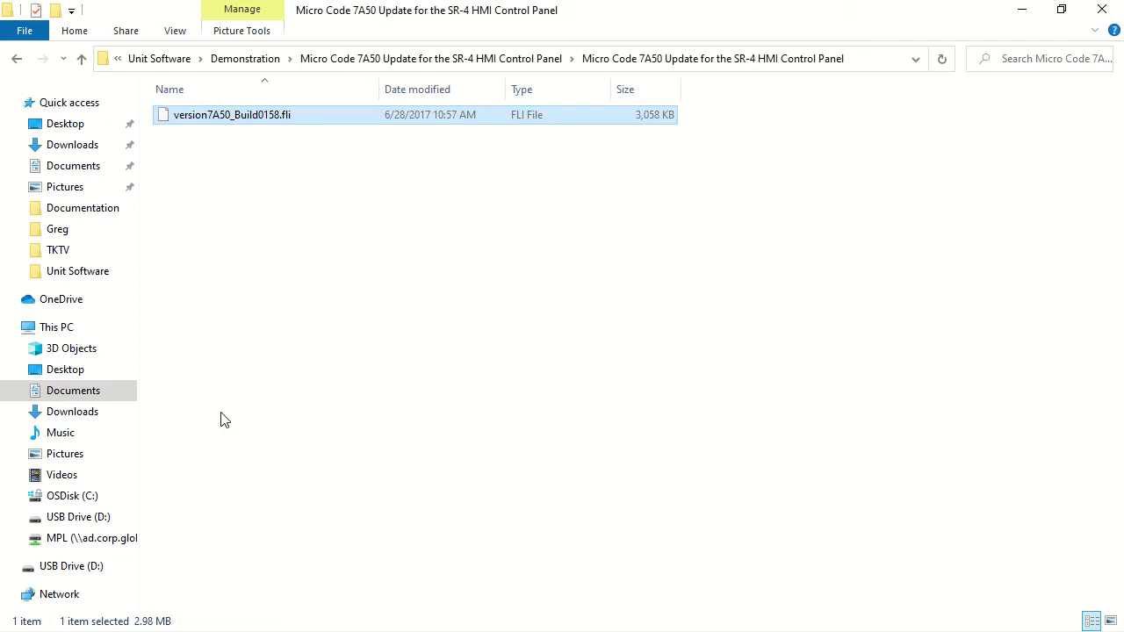
Open the OSDisk (C:) drive and turn on the display of hidden items
{"action": "left_click", "coordinate": [62, 498]}
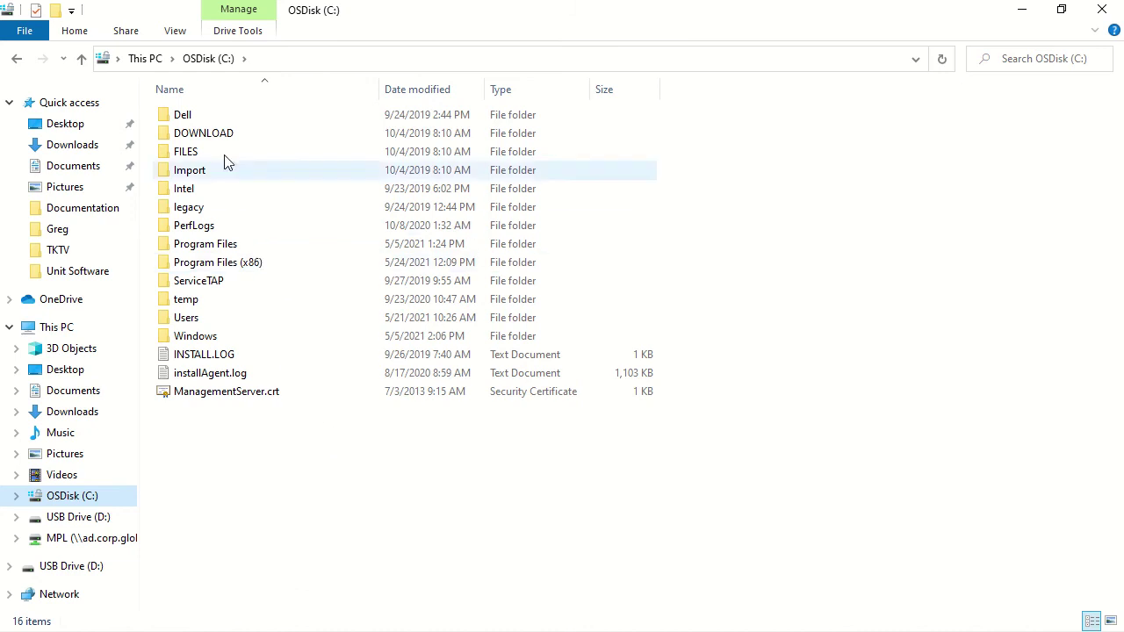
{"action": "left_click", "coordinate": [175, 31]}
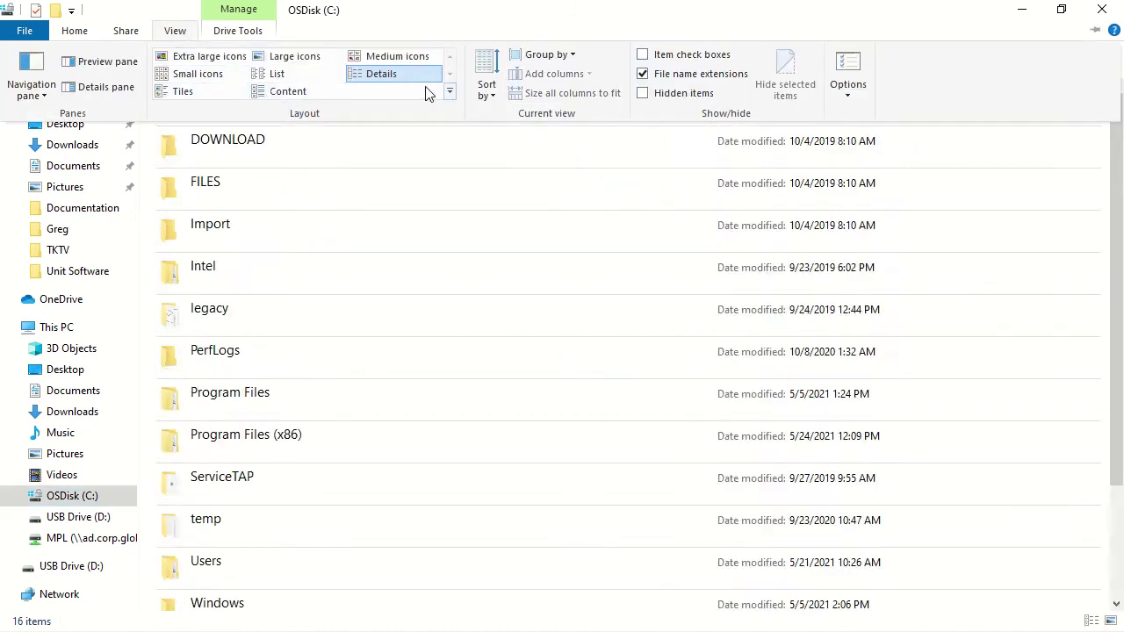
{"action": "left_click", "coordinate": [644, 93]}
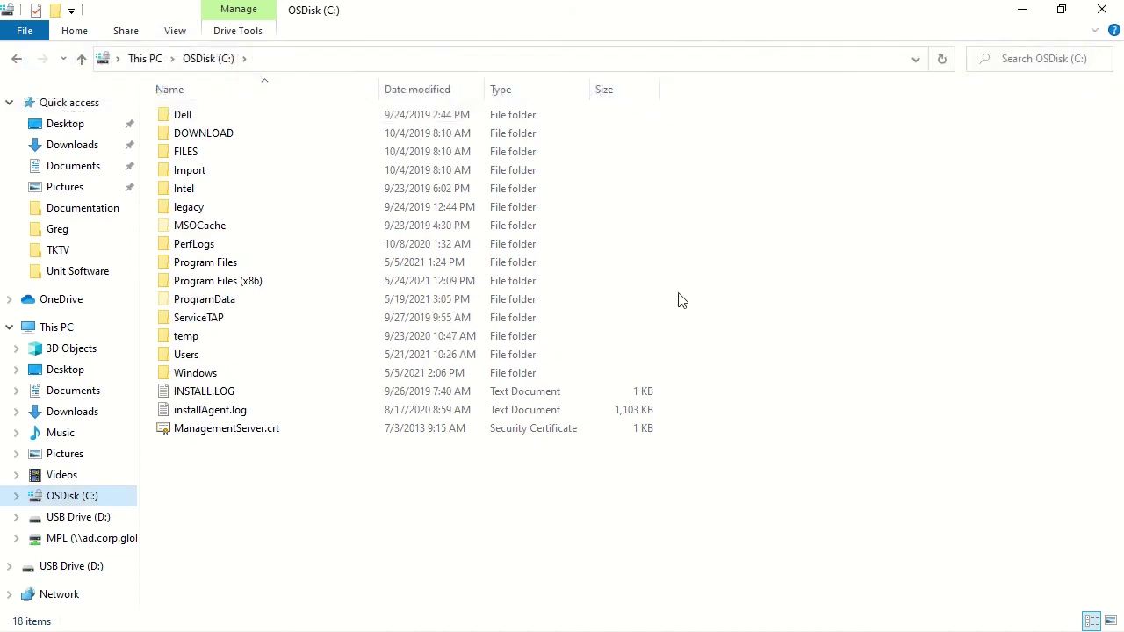
Paste the copied 7A50 file into C:\ProgramData\WinTrac\UserDataStore\ICON\FLASHLOAD\HMI
{"action": "double_click", "coordinate": [245, 306]}
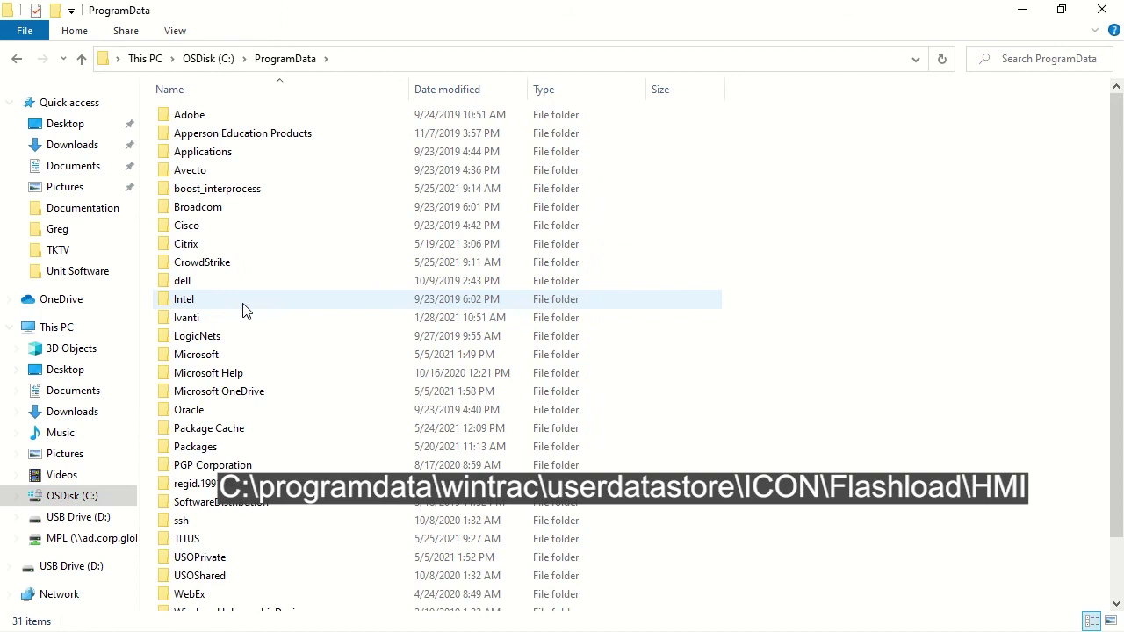
{"action": "left_click_drag", "start_coordinate": [1122, 219], "coordinate": [1121, 369]}
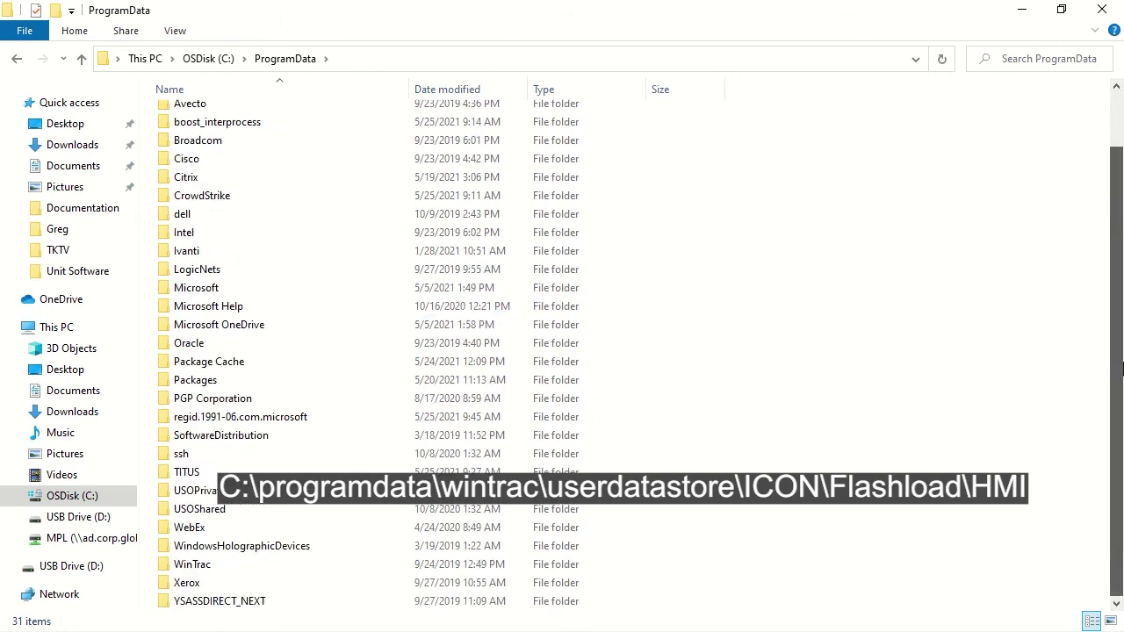
{"action": "double_click", "coordinate": [184, 567]}
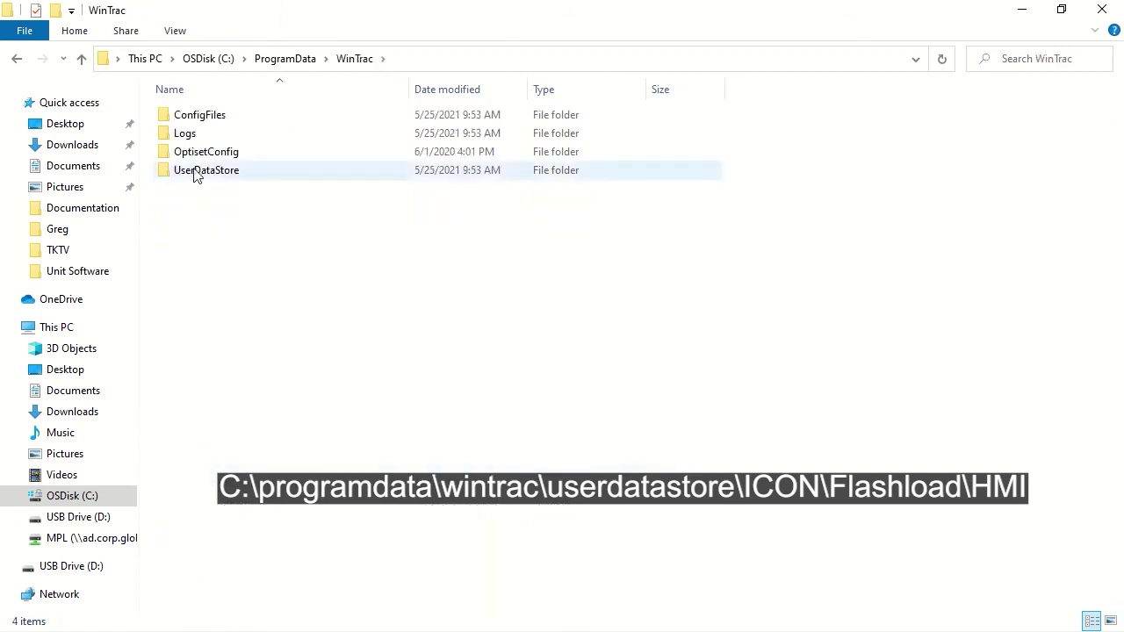
{"action": "double_click", "coordinate": [197, 172]}
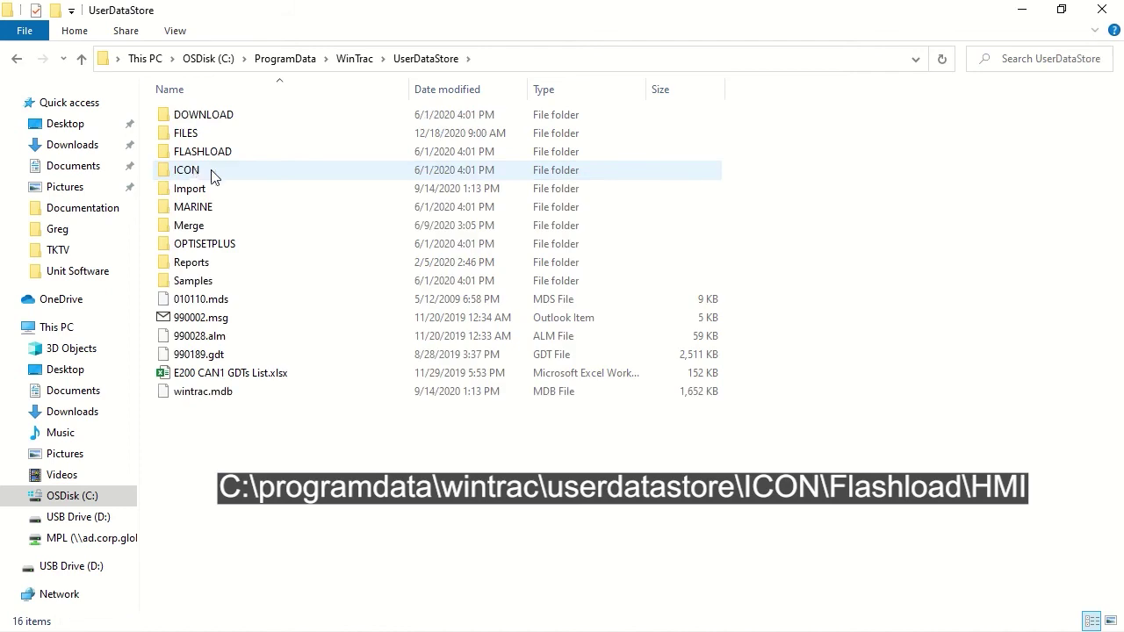
{"action": "double_click", "coordinate": [211, 175]}
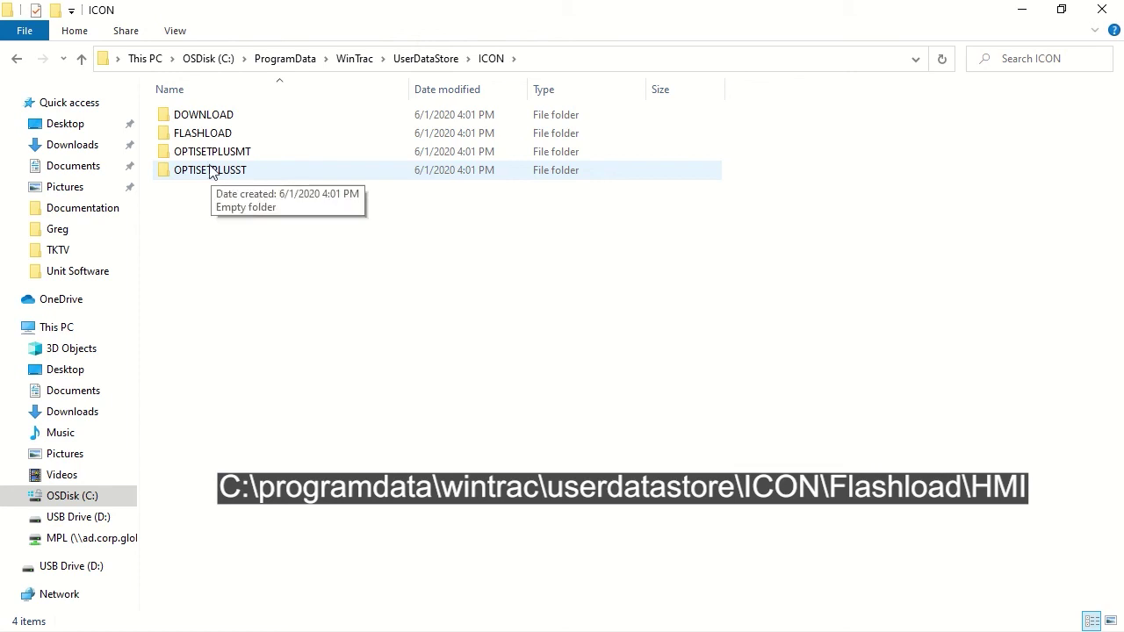
{"action": "double_click", "coordinate": [197, 134]}
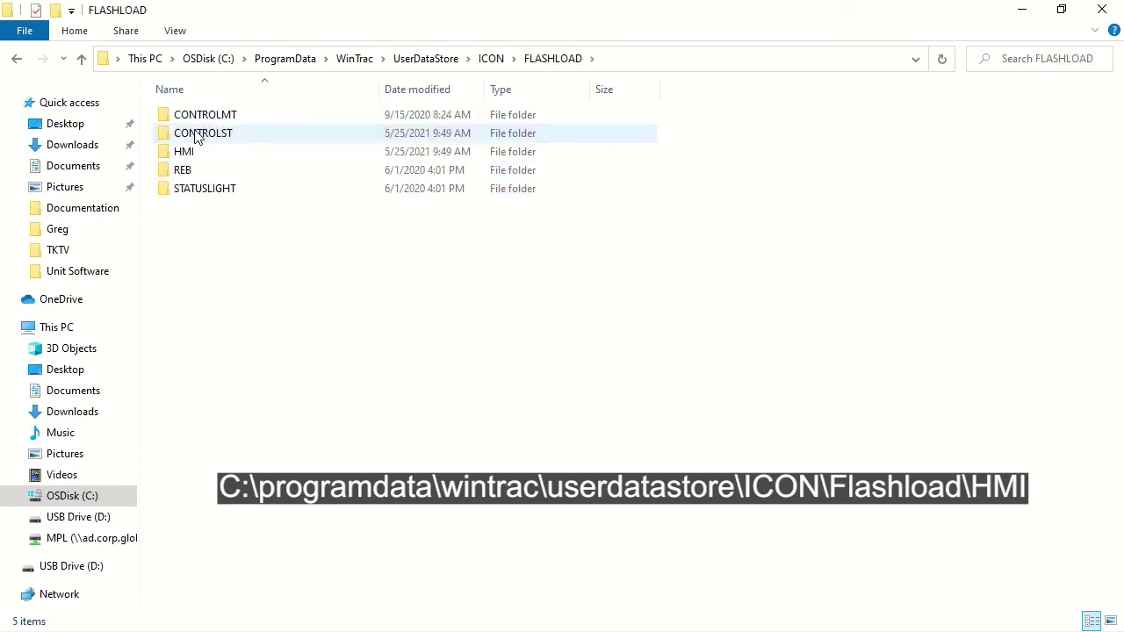
{"action": "double_click", "coordinate": [186, 155]}
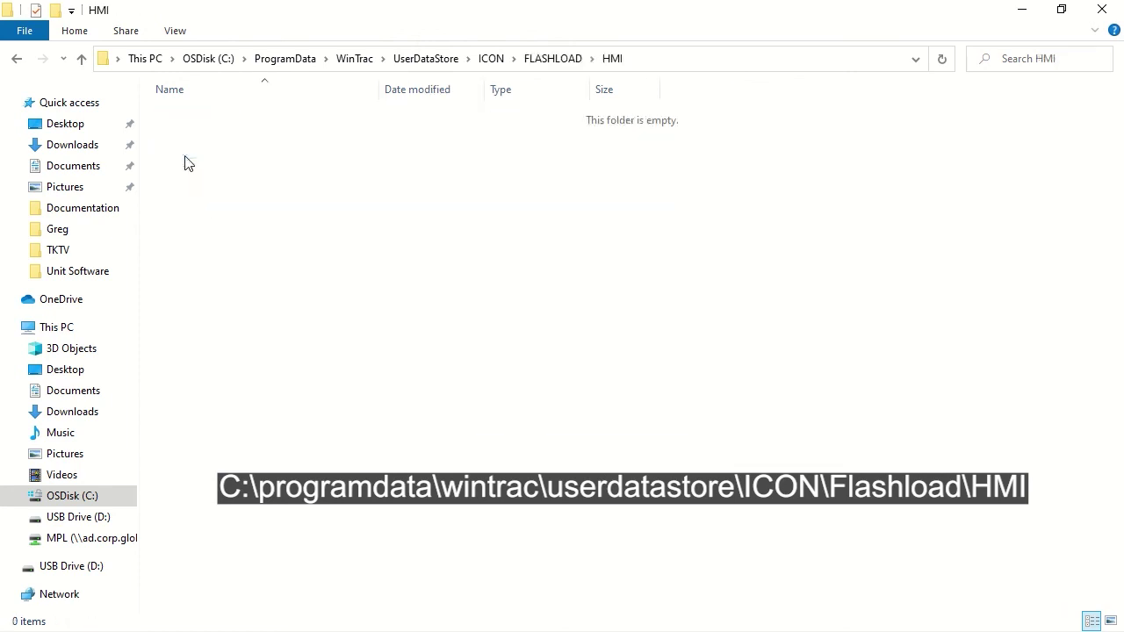
{"action": "right_click", "coordinate": [244, 192]}
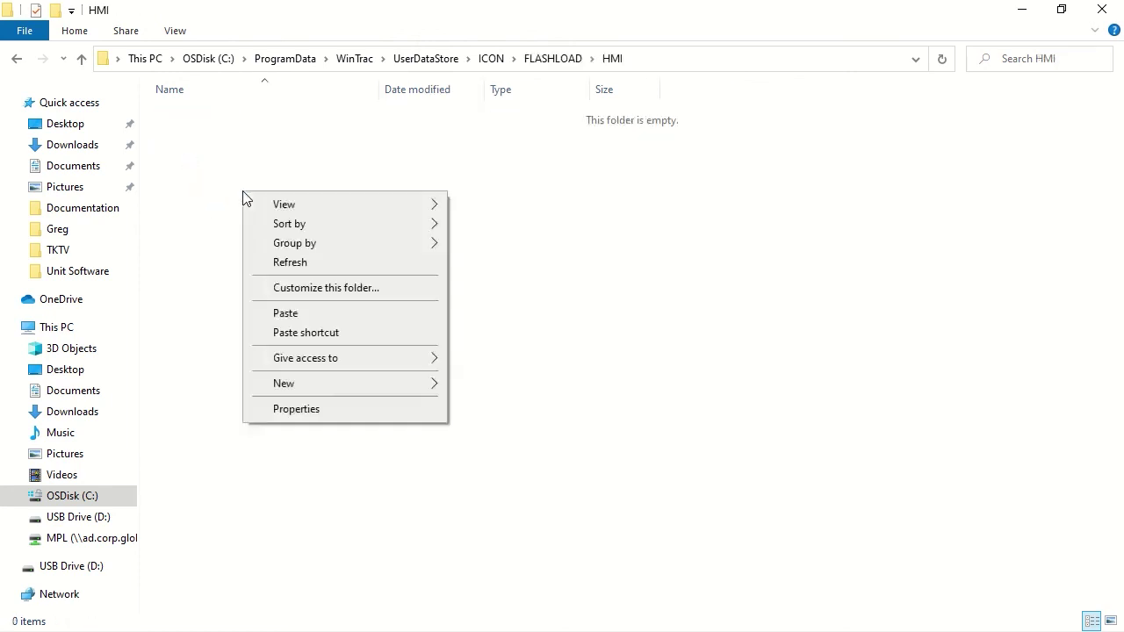
{"action": "left_click", "coordinate": [294, 320]}
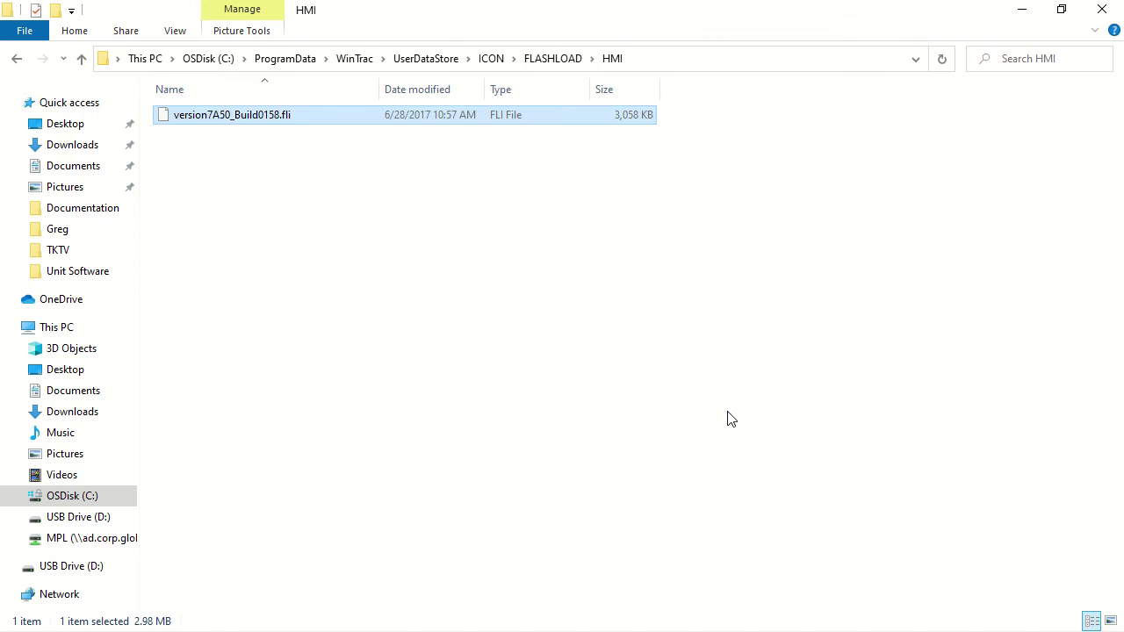
Return to the Demonstration folder that holds the extracted micro code updates
{"action": "left_click", "coordinate": [18, 59]}
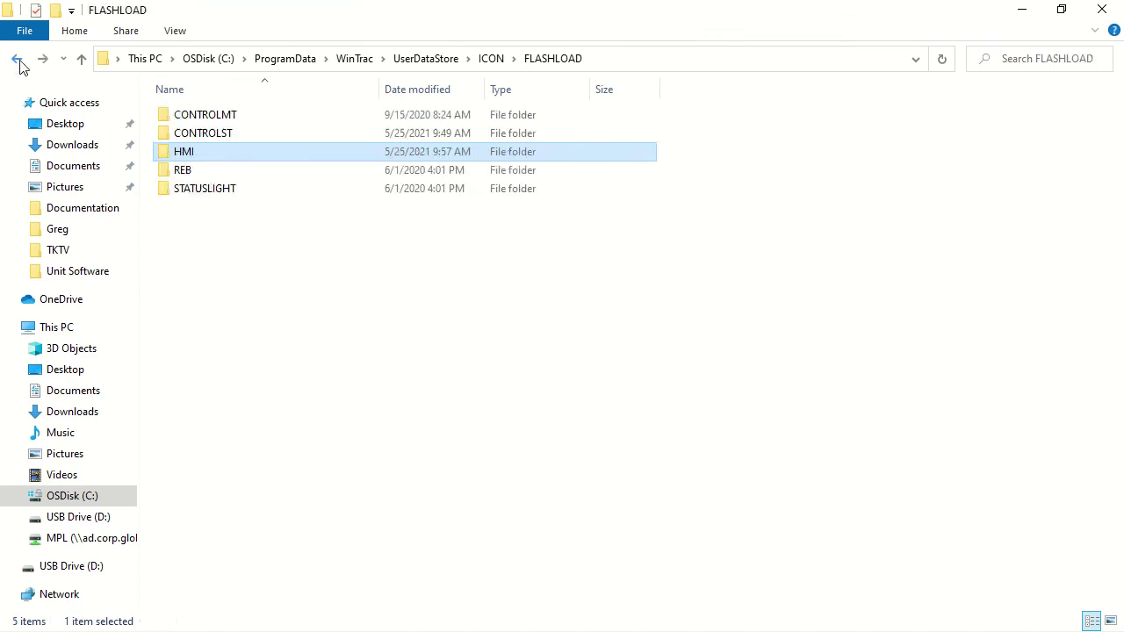
{"action": "left_click", "coordinate": [17, 59]}
{"action": "left_click", "coordinate": [17, 60]}
{"action": "left_click", "coordinate": [17, 59]}
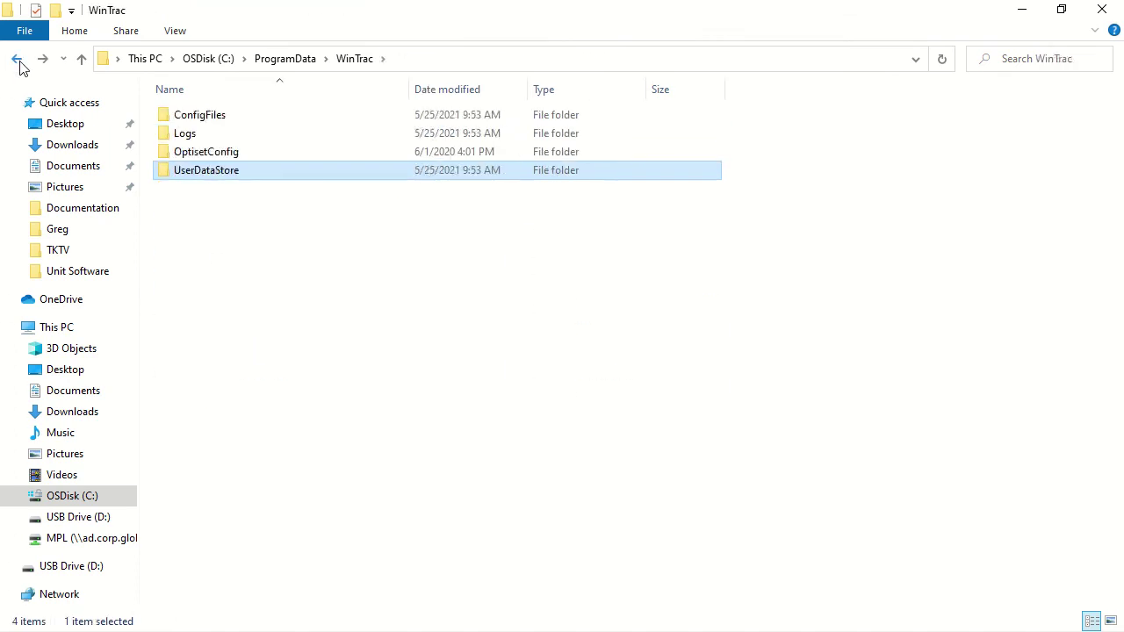
{"action": "left_click", "coordinate": [18, 59]}
{"action": "left_click", "coordinate": [17, 60]}
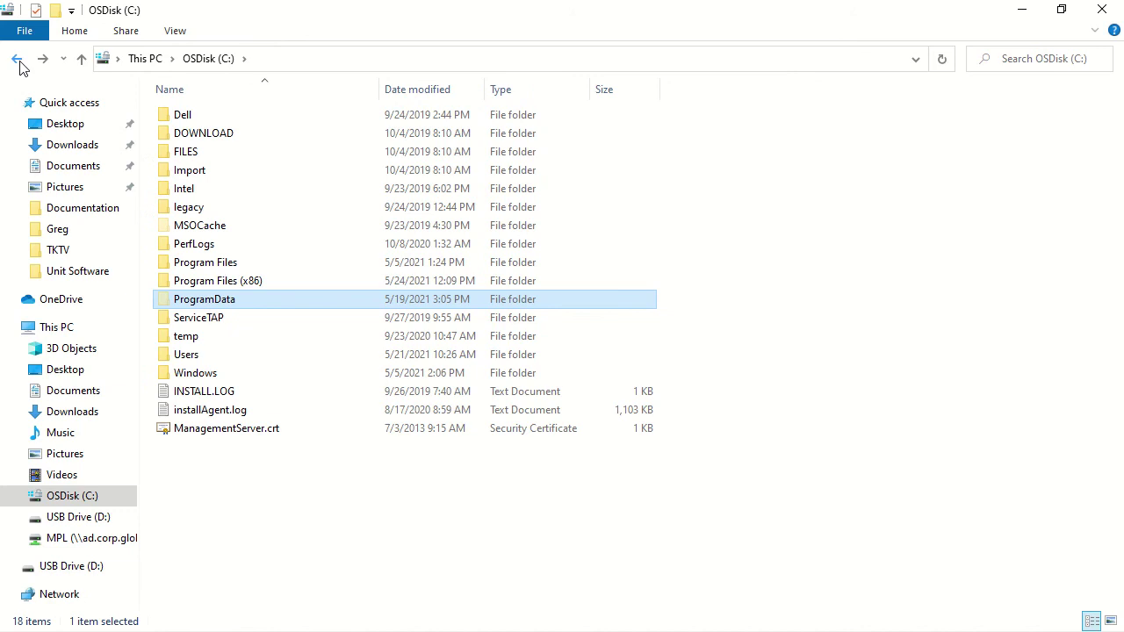
{"action": "left_click", "coordinate": [17, 59]}
{"action": "left_click", "coordinate": [17, 60]}
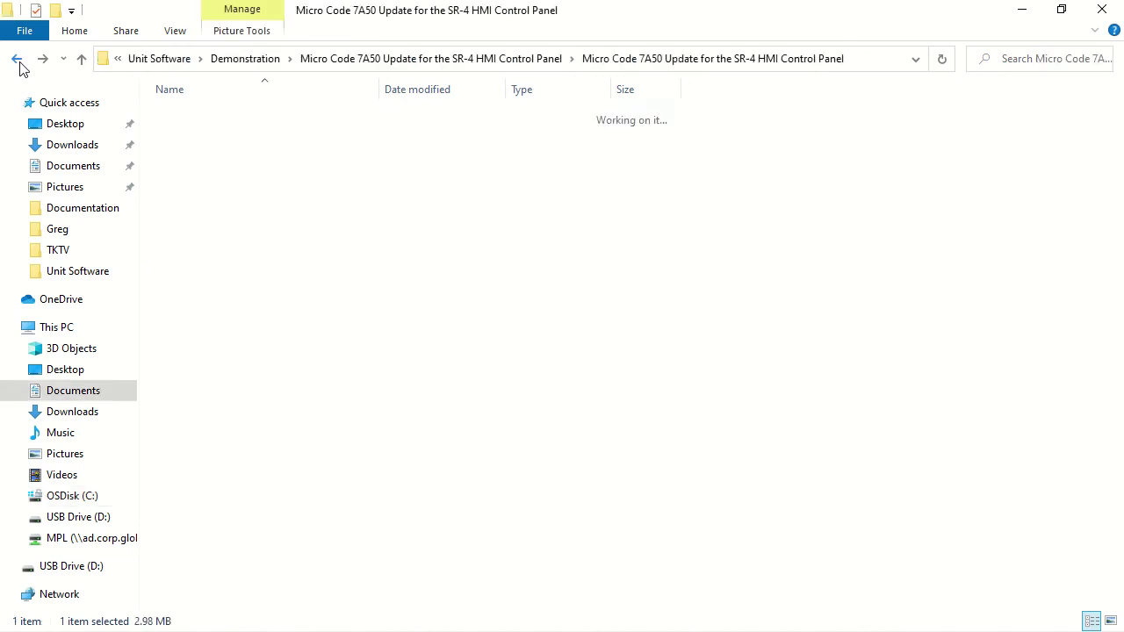
{"action": "left_click", "coordinate": [18, 59]}
{"action": "left_click", "coordinate": [18, 59]}
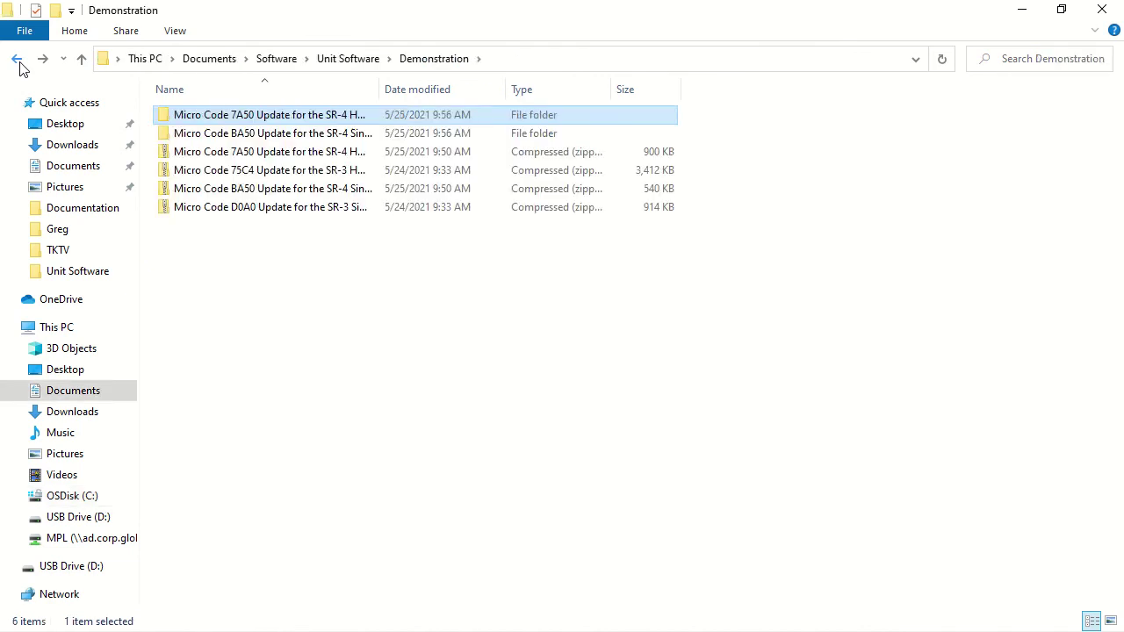
Copy Version_BA50_Build_0531.fli from the extracted Micro Code BA50 Update folder
{"action": "double_click", "coordinate": [247, 133]}
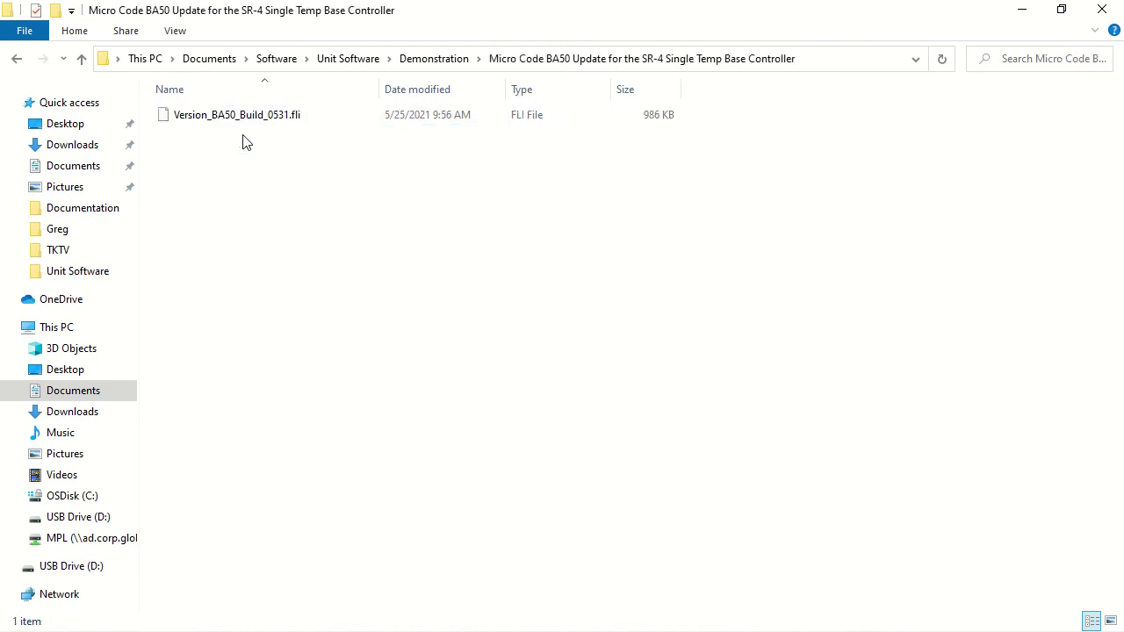
{"action": "right_click", "coordinate": [231, 124]}
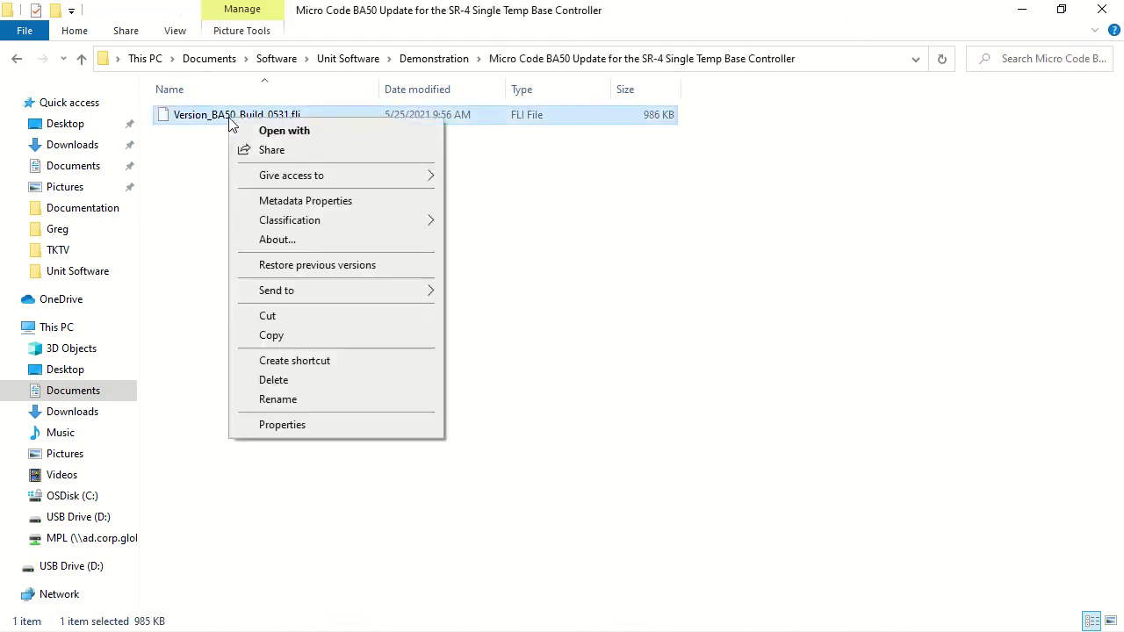
{"action": "left_click", "coordinate": [309, 339]}
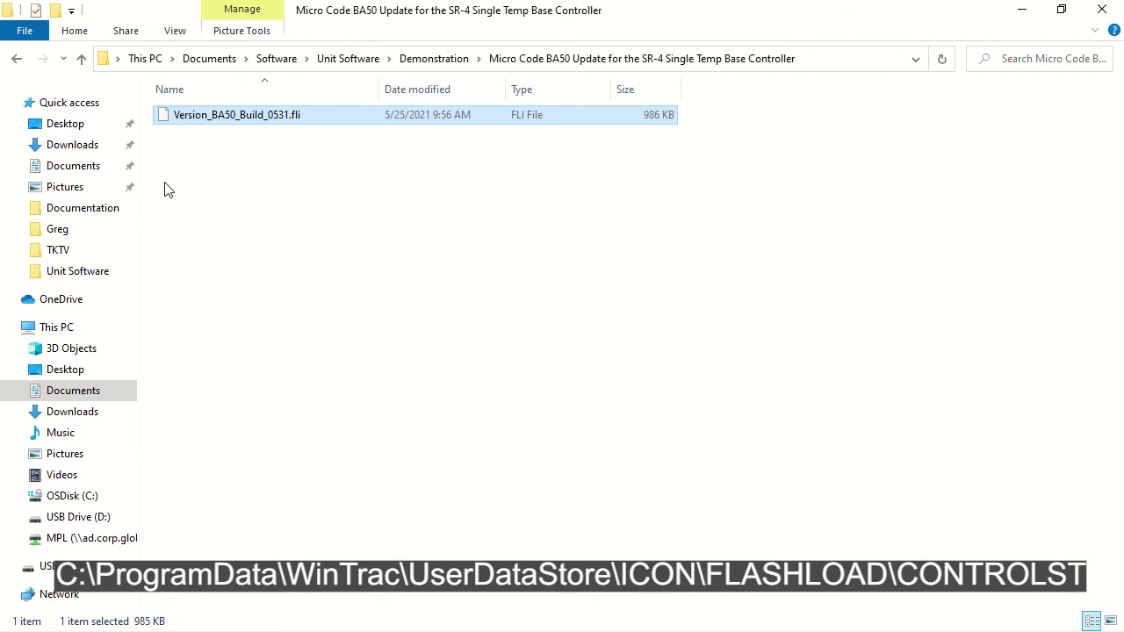
Paste the copied Version_BA50_Build_0531.fli into C:\ProgramData\WinTrac\UserDataStore\ICON\FLASHLOAD\CONTROLST
{"action": "left_click", "coordinate": [65, 502]}
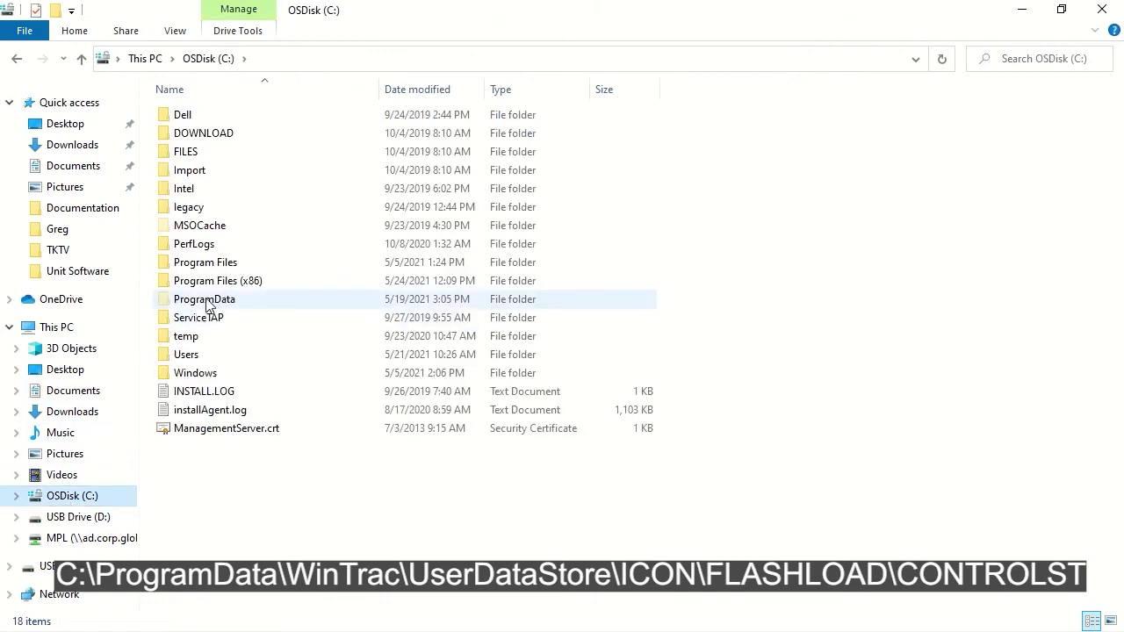
{"action": "double_click", "coordinate": [207, 301]}
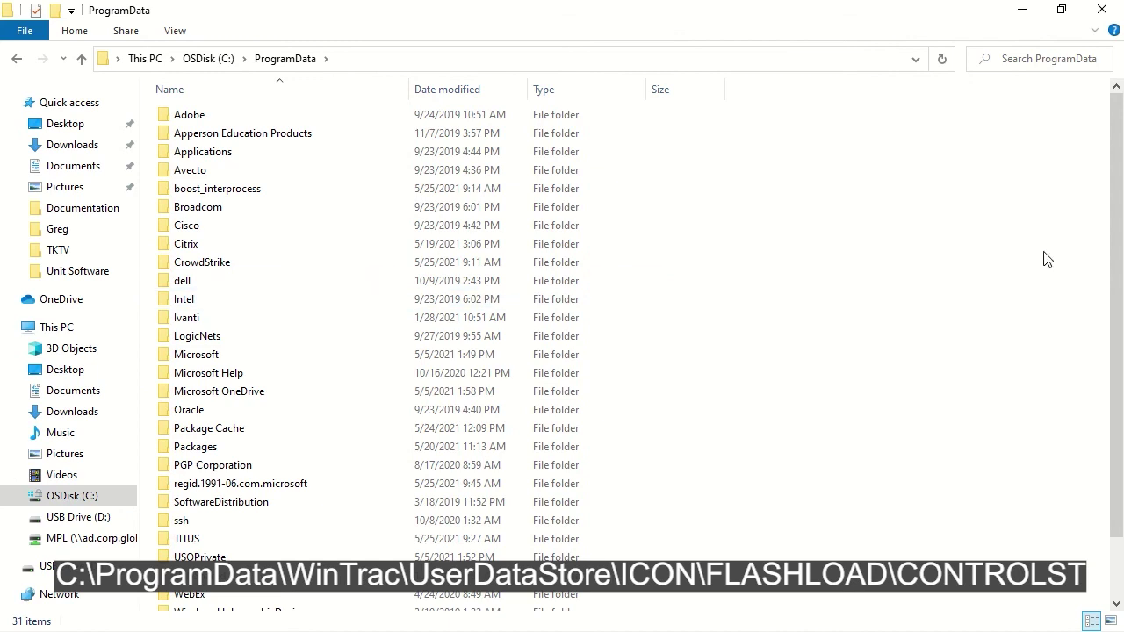
{"action": "left_click_drag", "start_coordinate": [1121, 213], "coordinate": [1121, 272]}
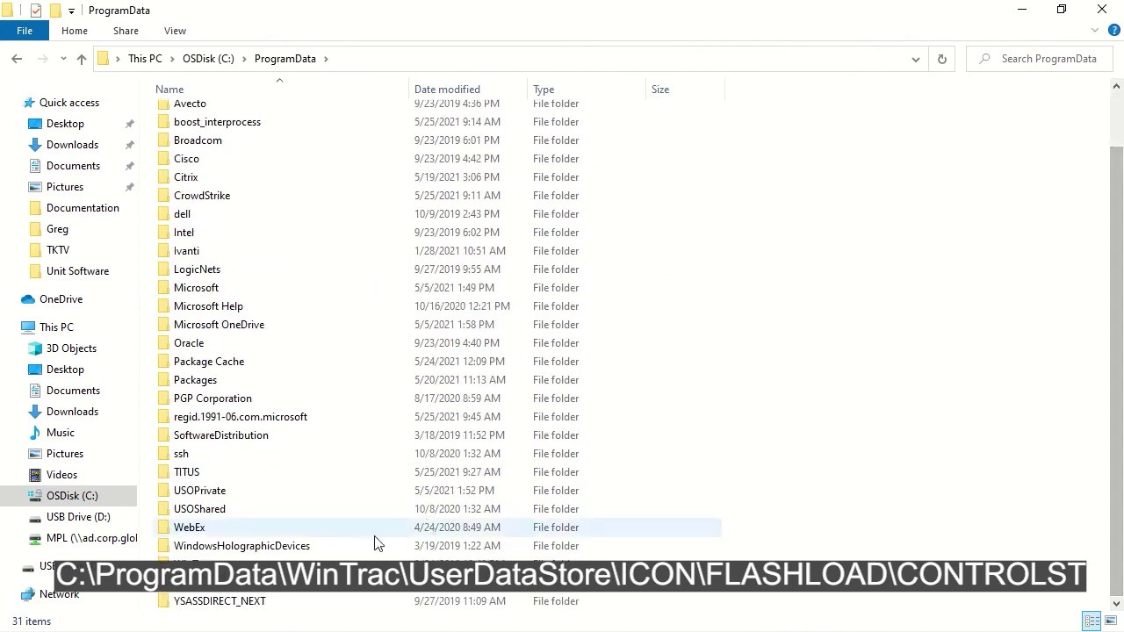
{"action": "double_click", "coordinate": [216, 569]}
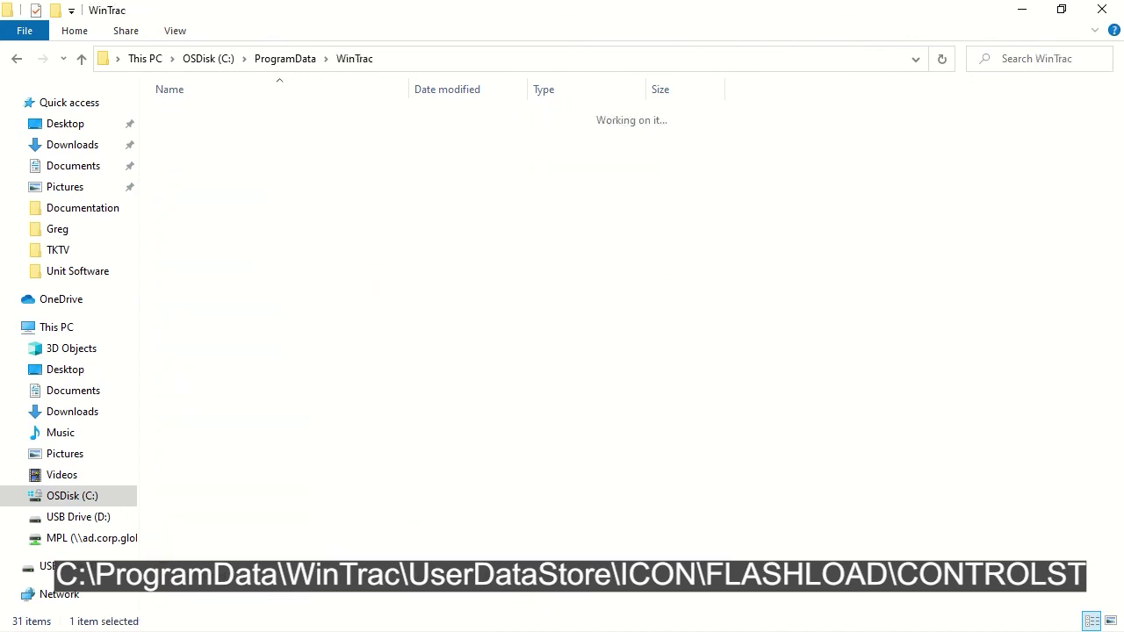
{"action": "double_click", "coordinate": [192, 177]}
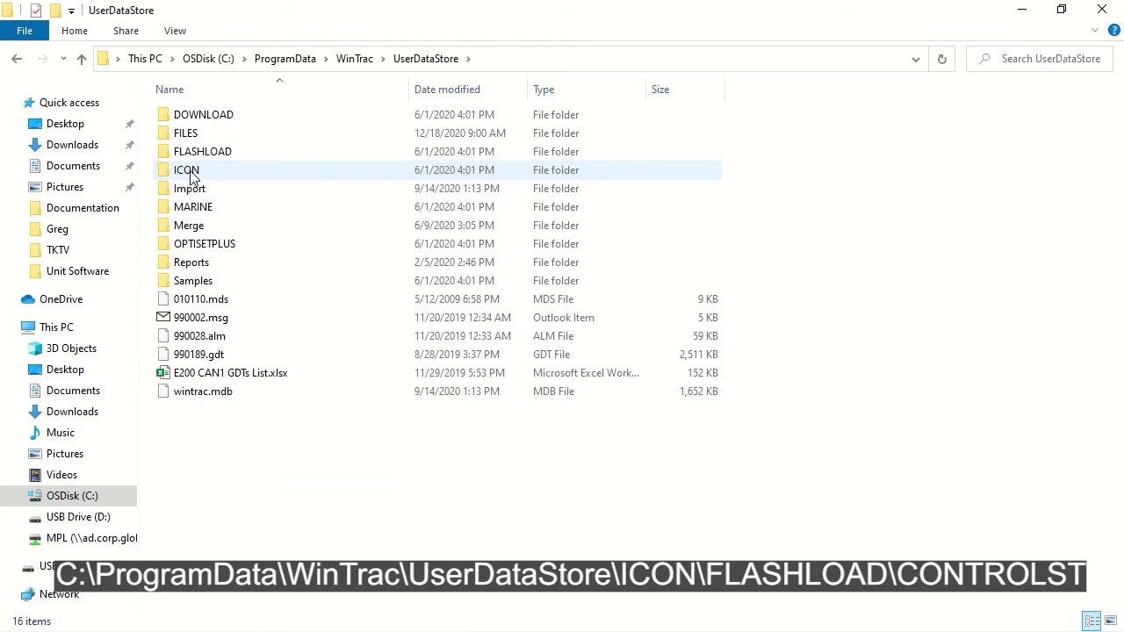
{"action": "double_click", "coordinate": [192, 177]}
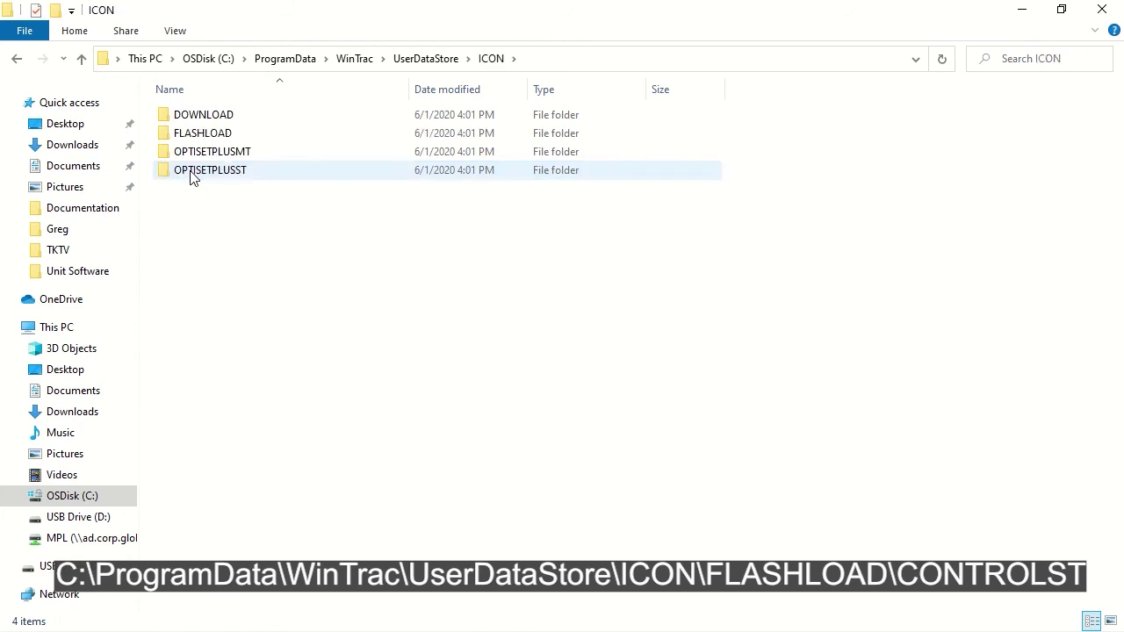
{"action": "double_click", "coordinate": [192, 136]}
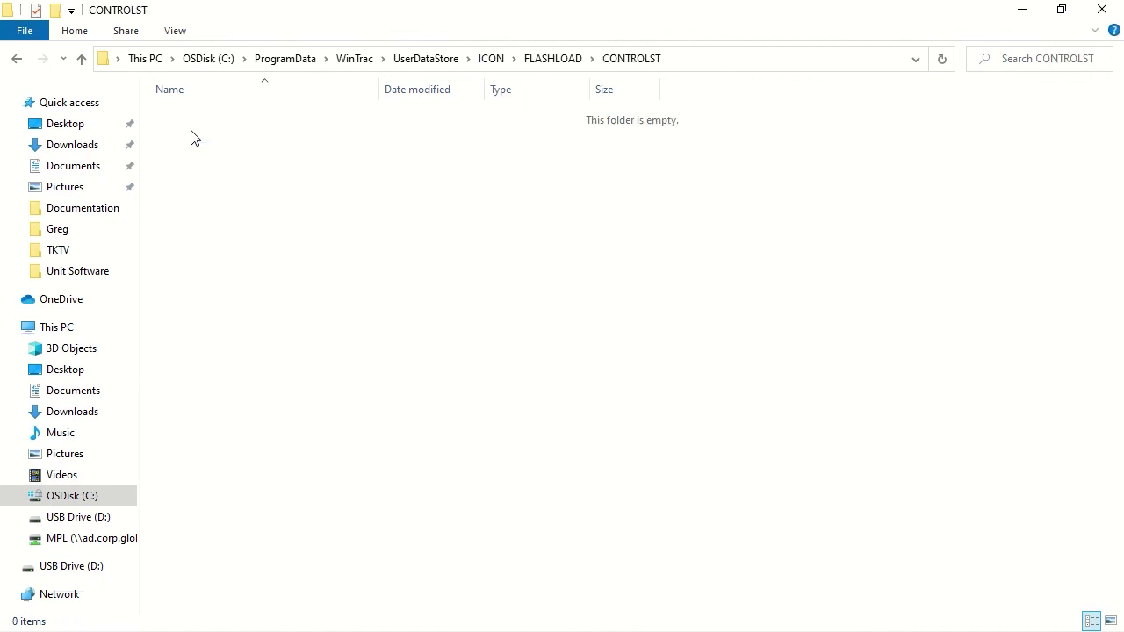
{"action": "right_click", "coordinate": [235, 166]}
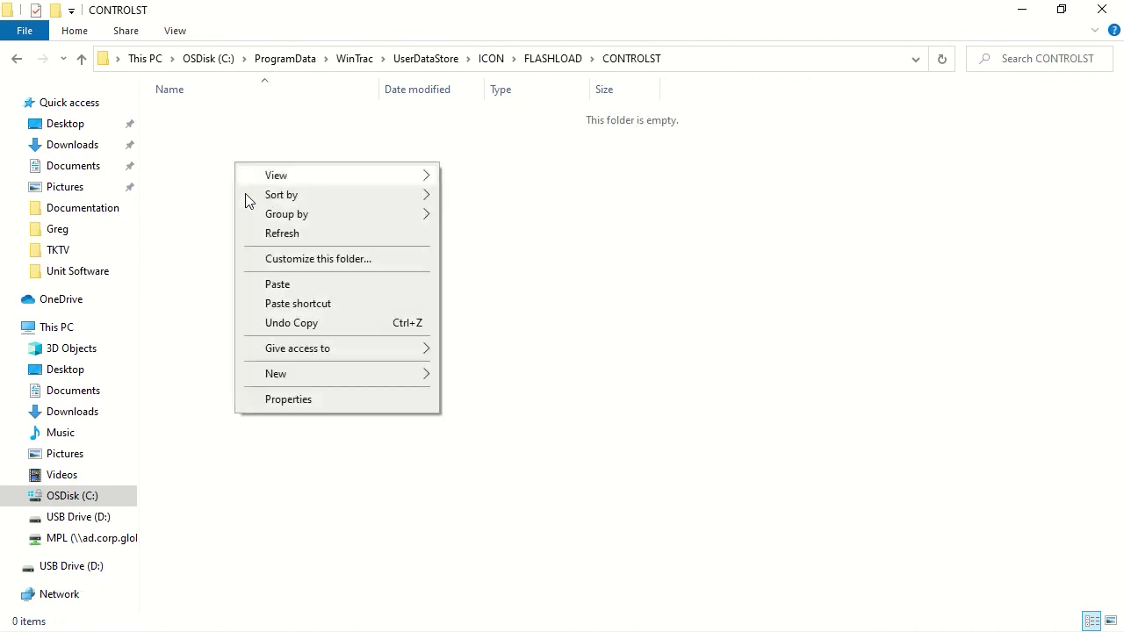
{"action": "left_click", "coordinate": [277, 284]}
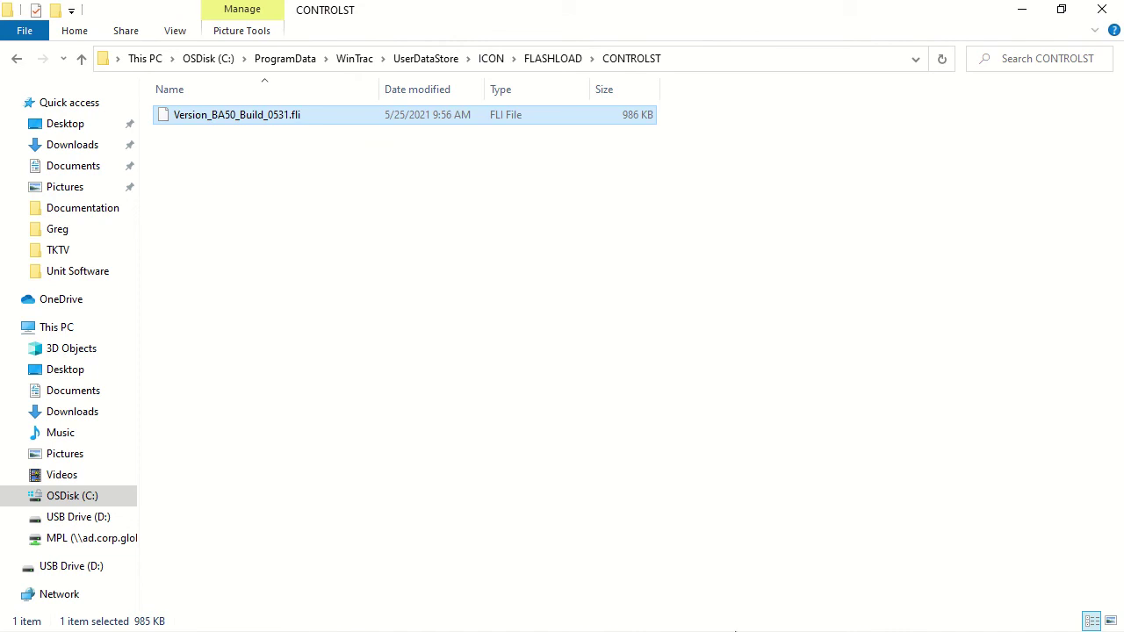
Switch to WinTrac 6, start configuring the USB flash drive, and accept the preselected SR3, SR4 and Marine operations to reach the send-file page
{"action": "left_click", "coordinate": [1022, 11]}
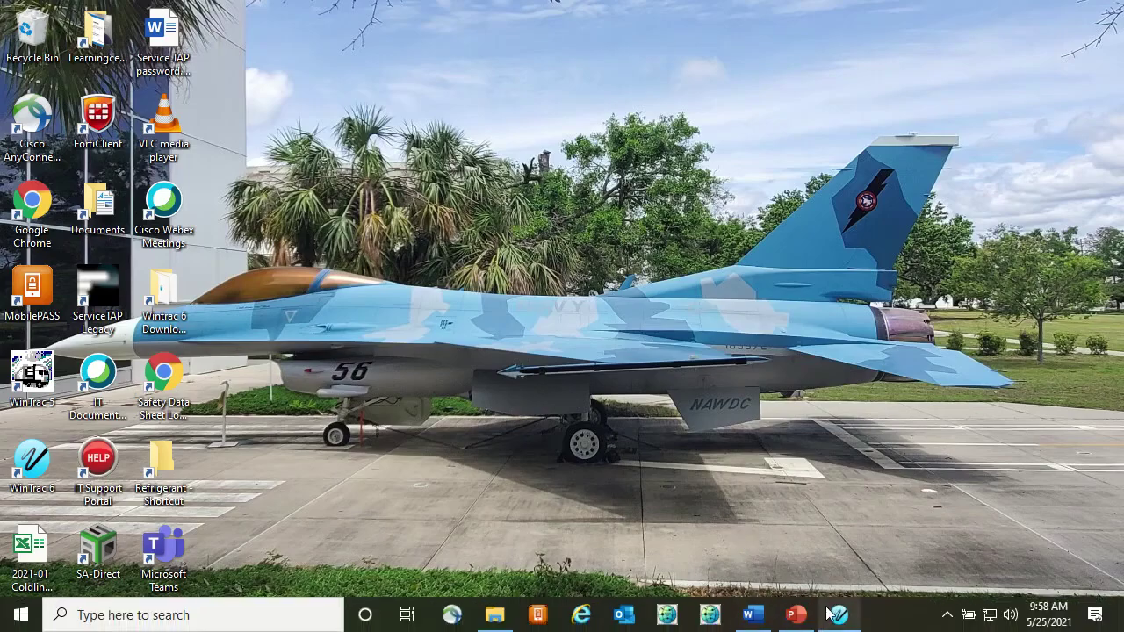
{"action": "left_click", "coordinate": [829, 617]}
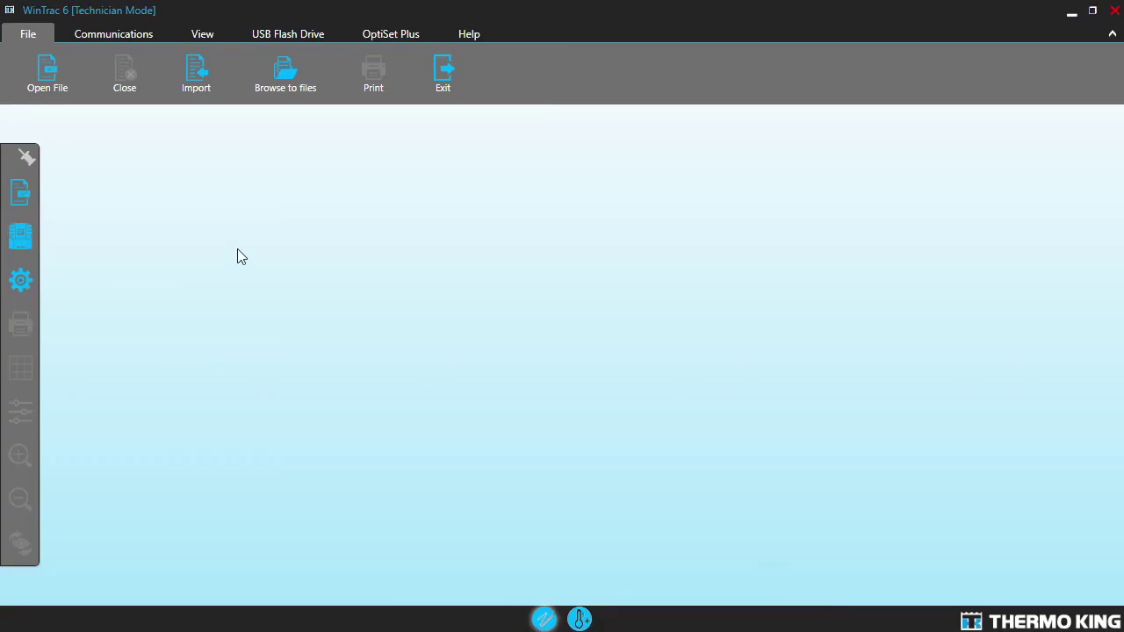
{"action": "left_click", "coordinate": [283, 35]}
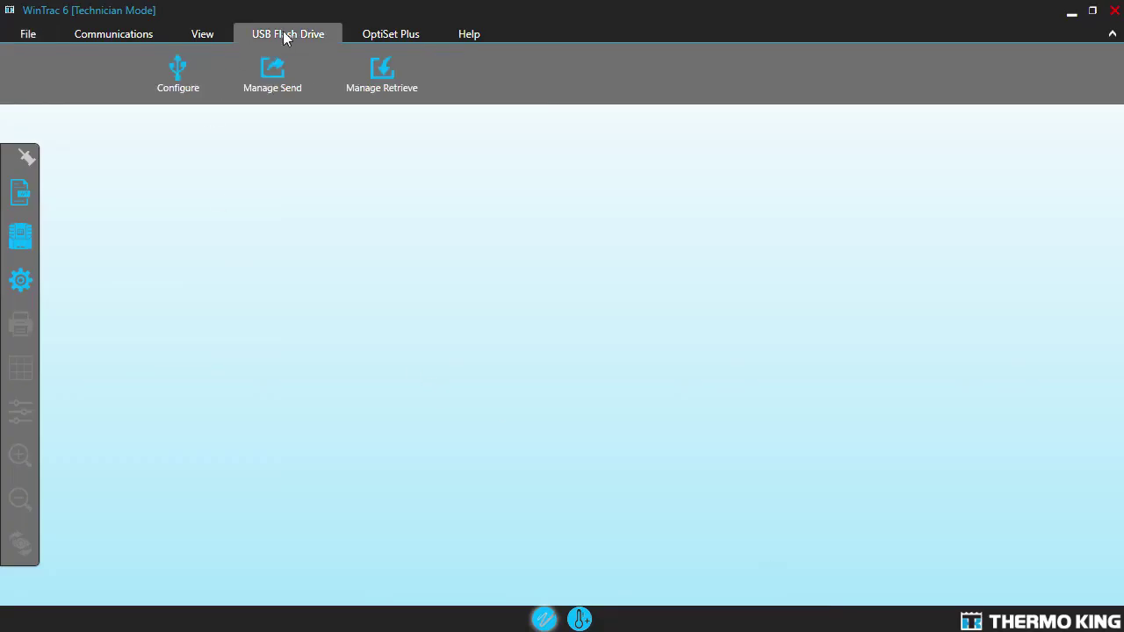
{"action": "left_click", "coordinate": [173, 72]}
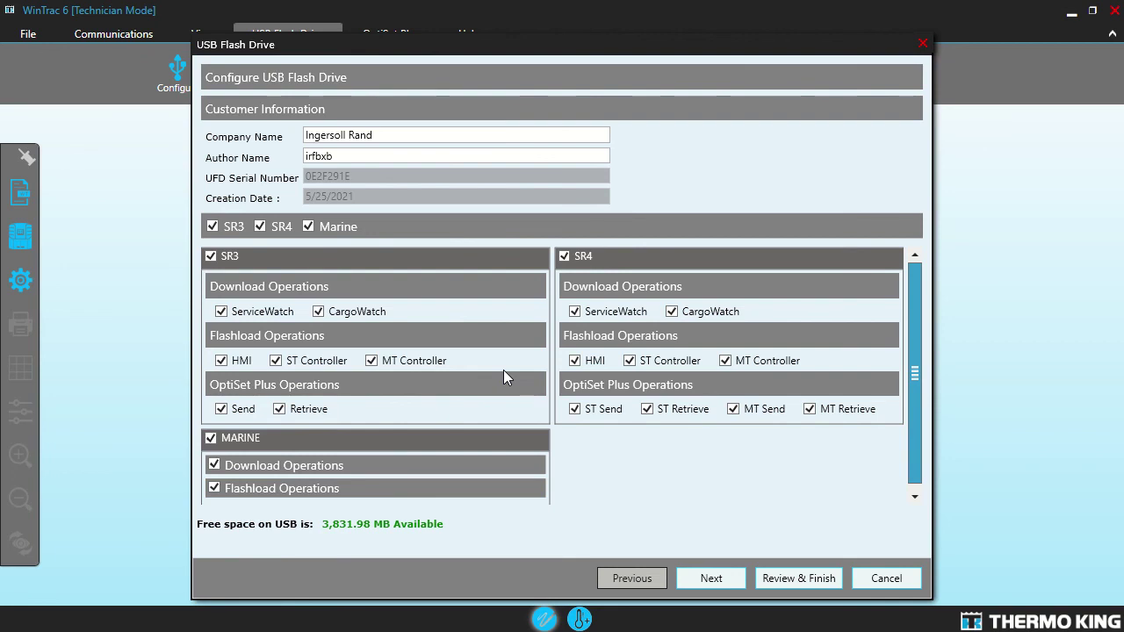
{"action": "left_click", "coordinate": [712, 578]}
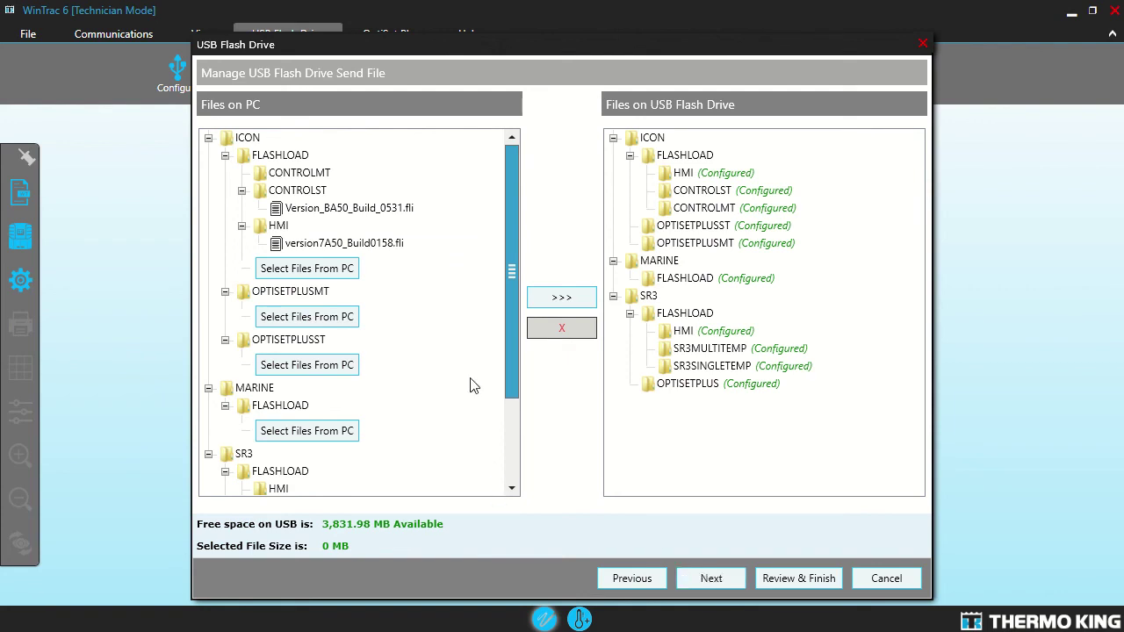
Add Version_BA50_Build_0531.fli from CONTROLST and version7A50_Build0158.fli from HMI to the files on the USB flash drive
{"action": "left_click", "coordinate": [373, 212]}
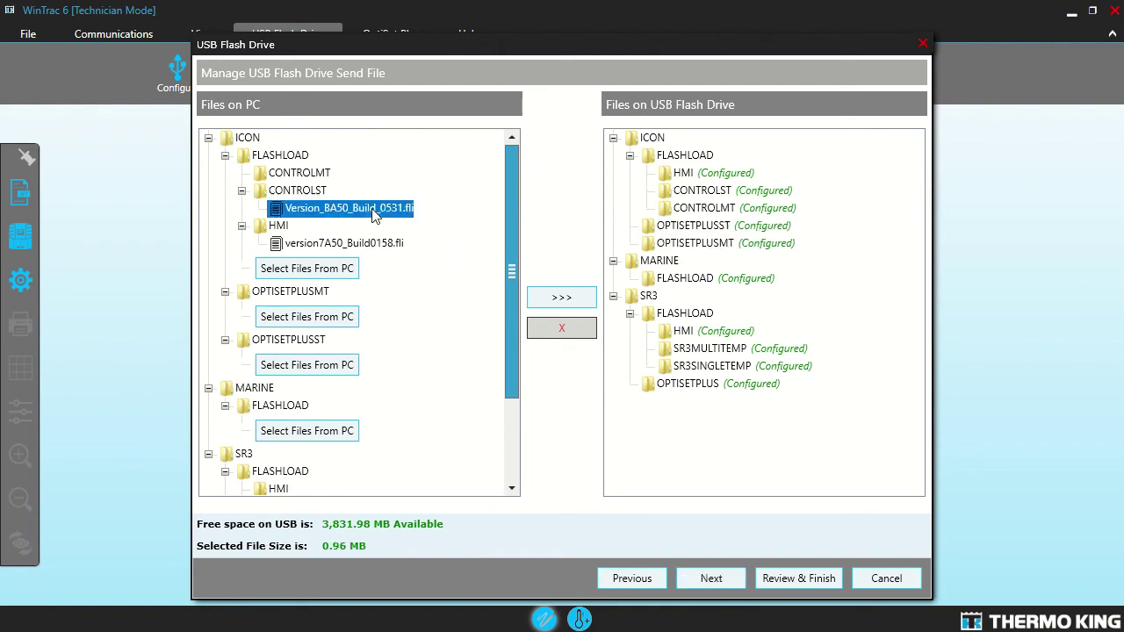
{"action": "left_click", "coordinate": [562, 299]}
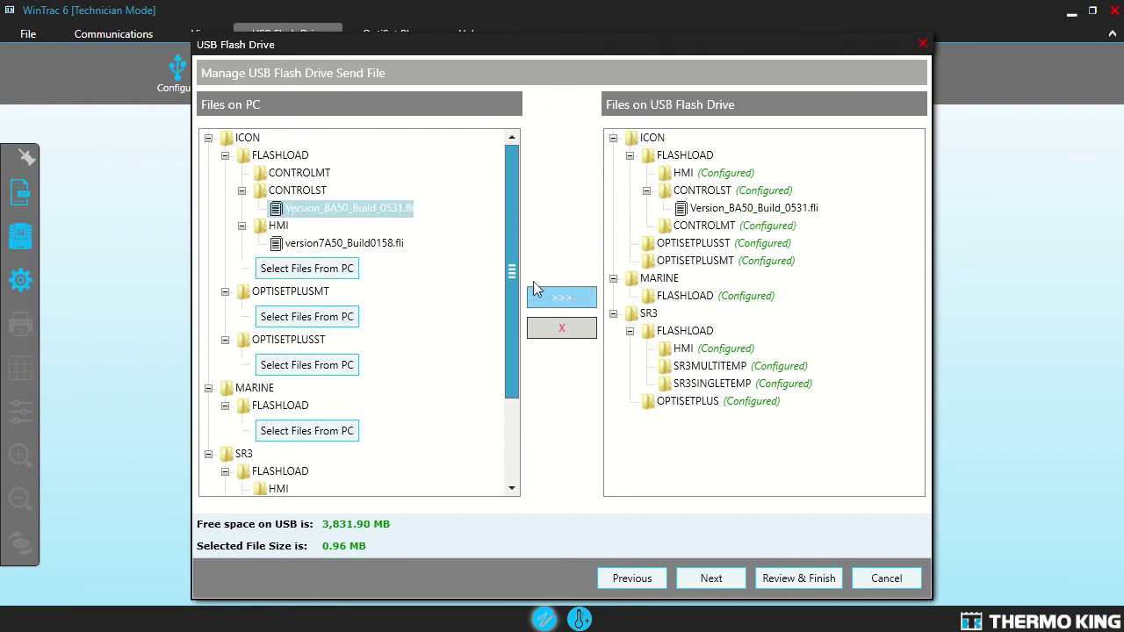
{"action": "left_click", "coordinate": [357, 246]}
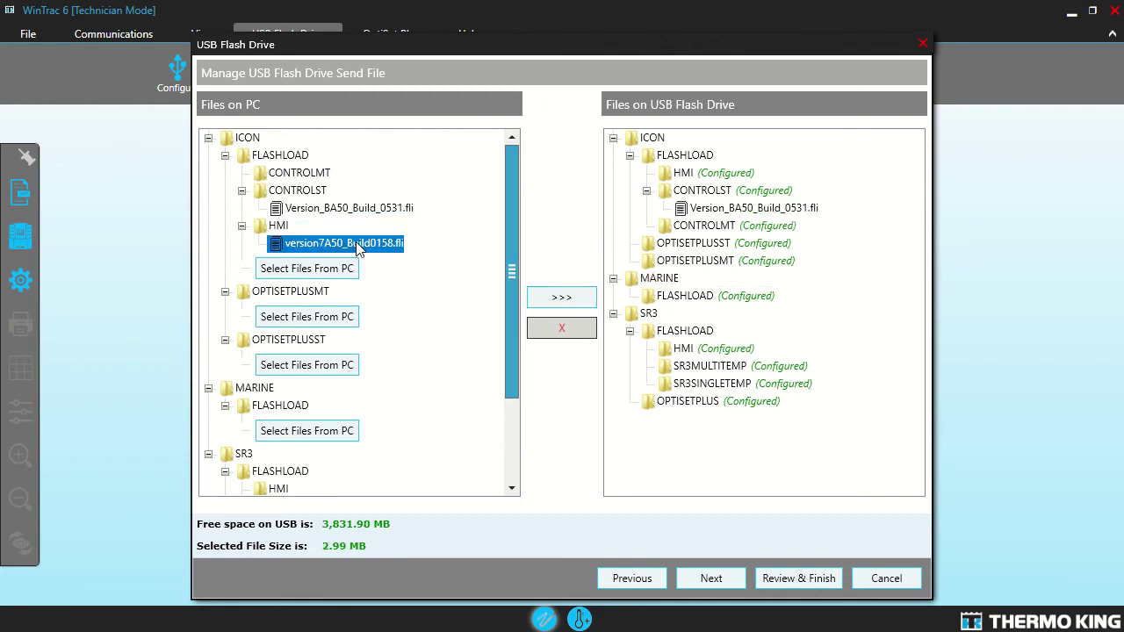
{"action": "left_click", "coordinate": [562, 299]}
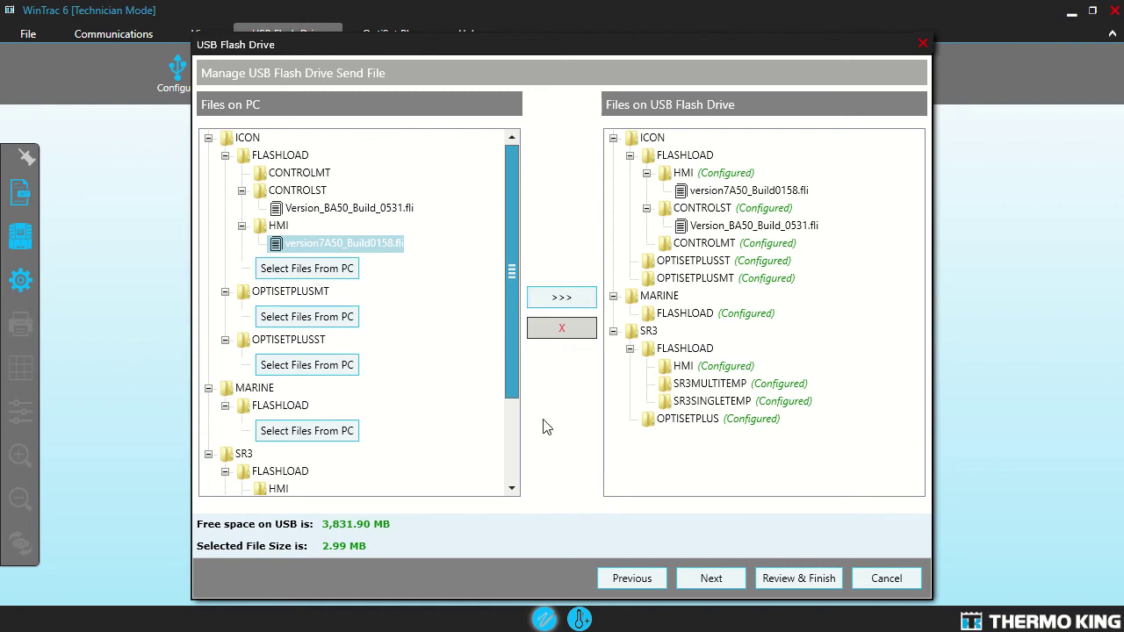
Review the flash drive summary down to the files being sent, and finish the configuration to write it to the drive
{"action": "left_click", "coordinate": [790, 579]}
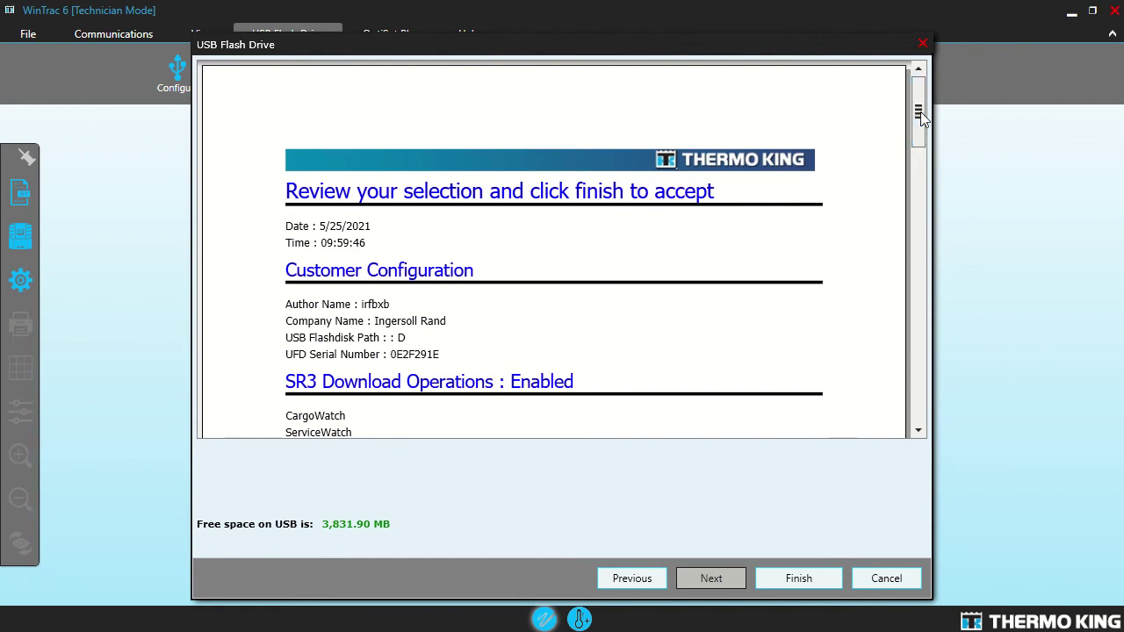
{"action": "left_click_drag", "start_coordinate": [920, 111], "coordinate": [919, 318]}
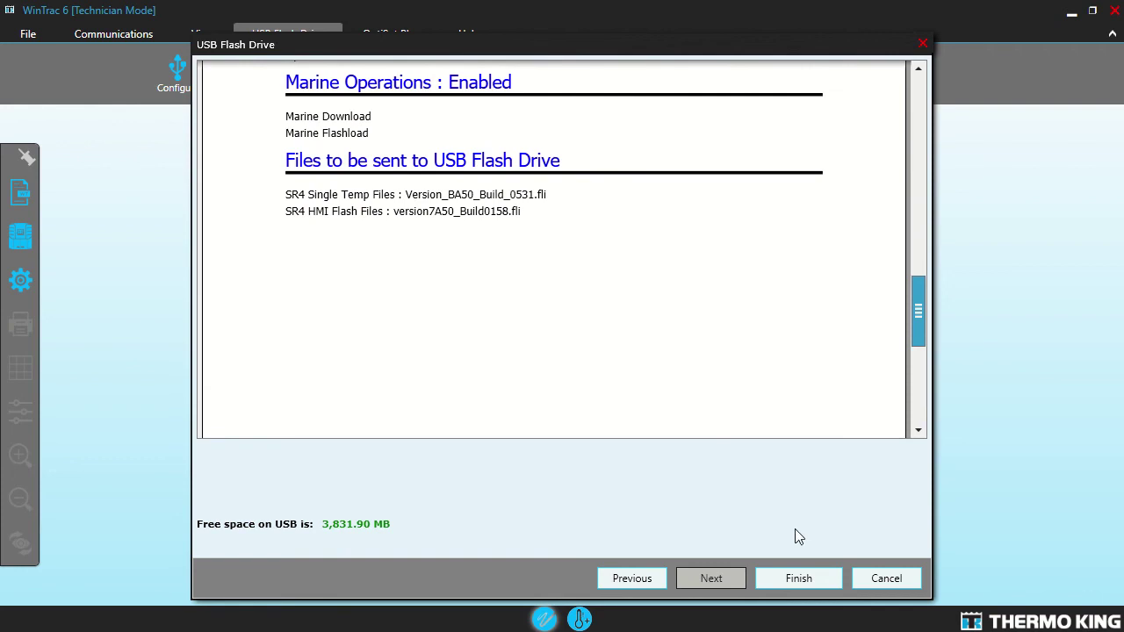
{"action": "left_click", "coordinate": [797, 578]}
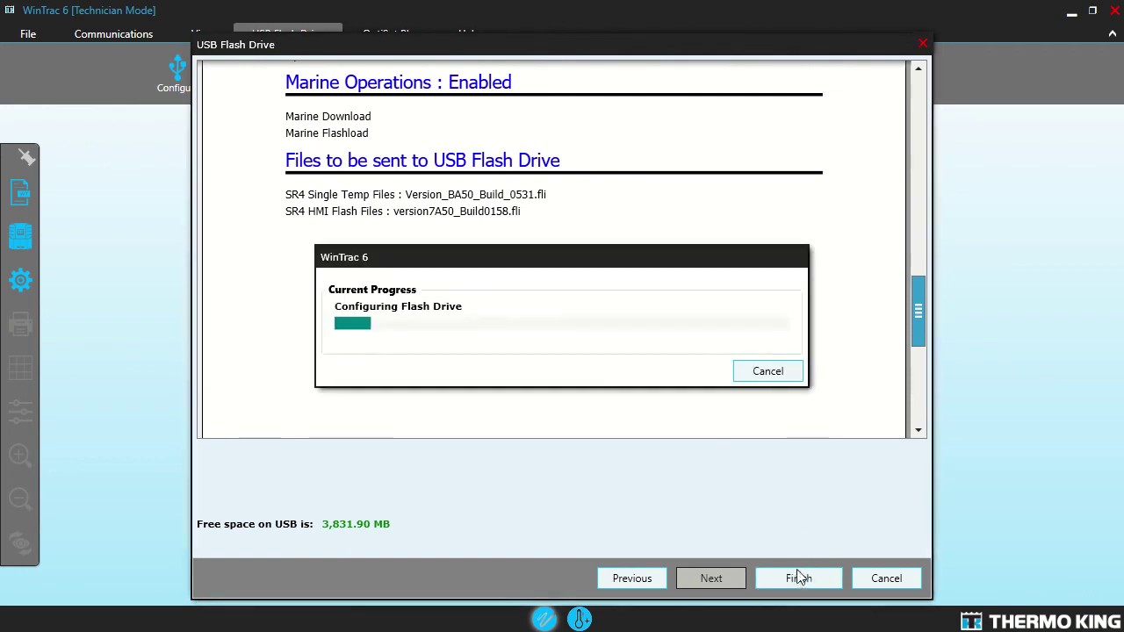